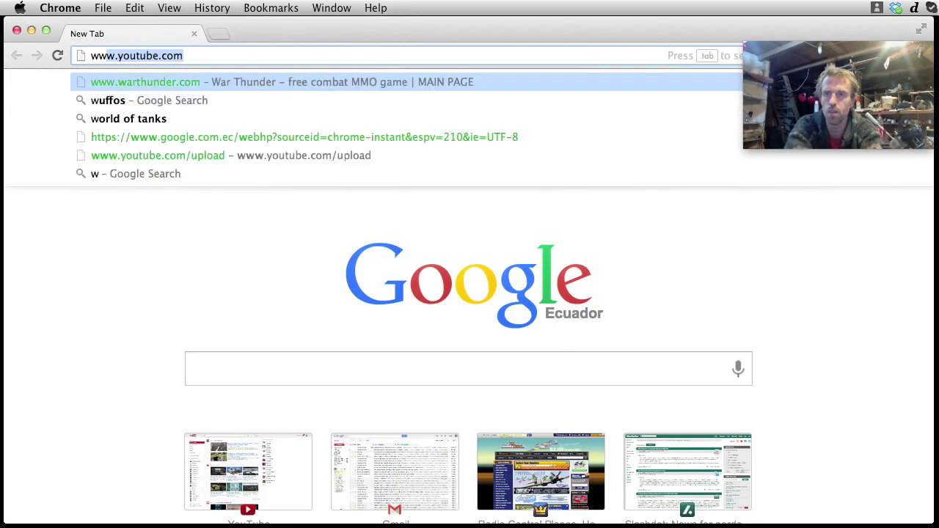
{"action": "type", "text": "dtf"}
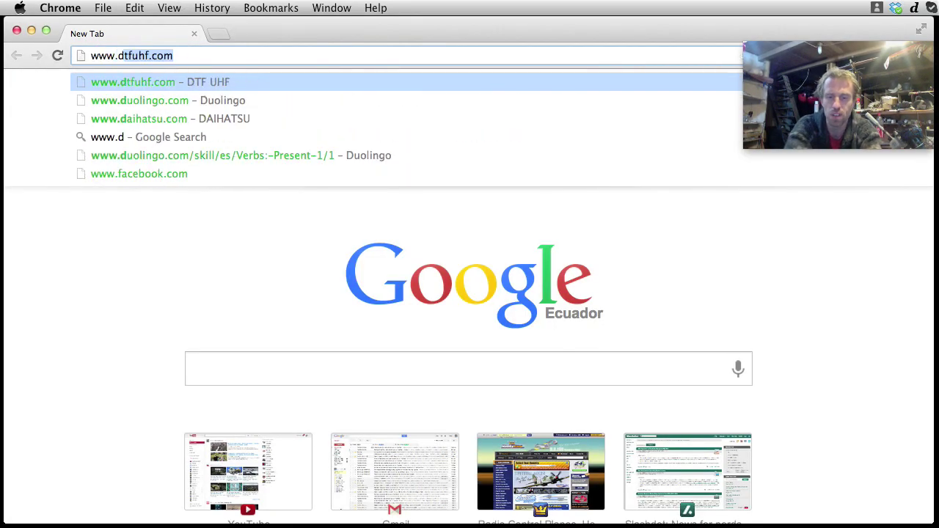
{"action": "key", "text": "BackSpace"}
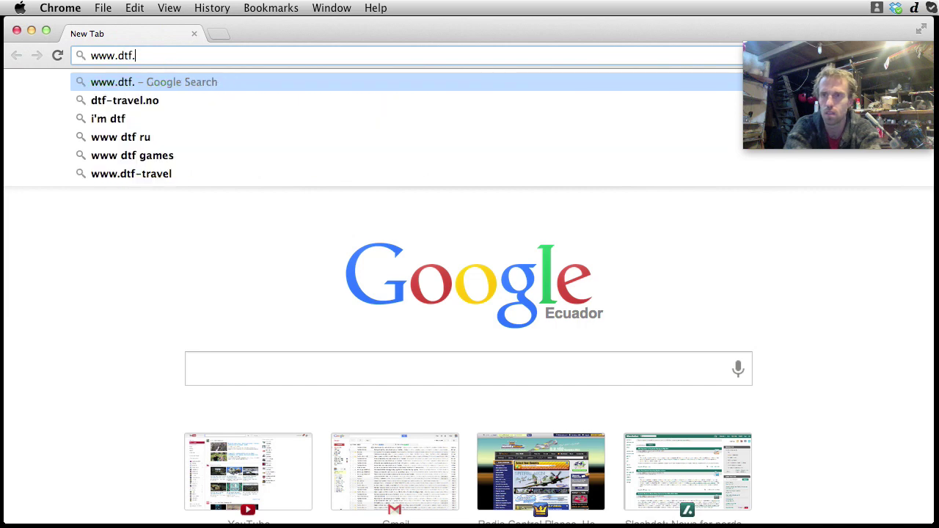
{"action": "type", "text": "uhf.com"}
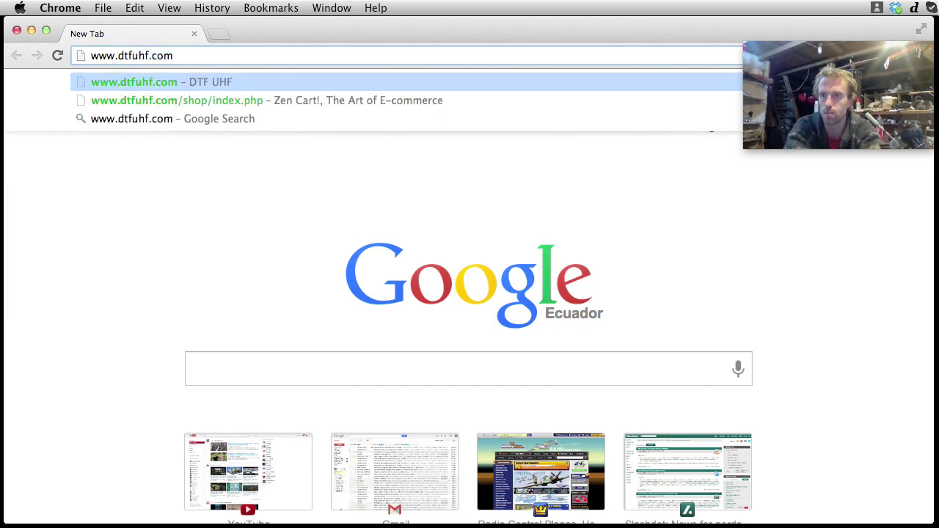
{"action": "key", "text": "Return"}
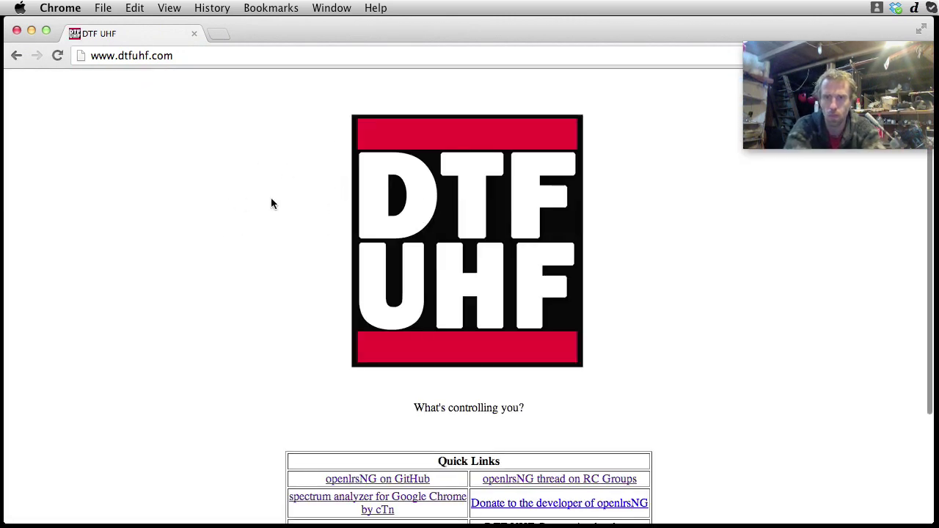
{"action": "scroll", "coordinate": [615, 282], "scroll_direction": "down", "scroll_amount": 4}
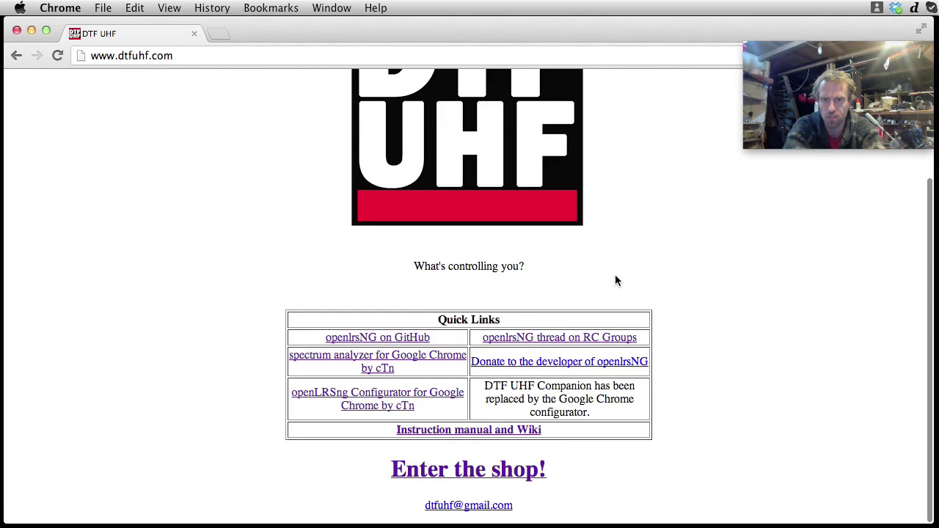
{"action": "scroll", "coordinate": [615, 280], "scroll_direction": "up", "scroll_amount": 4}
{"action": "scroll", "coordinate": [615, 280], "scroll_direction": "down", "scroll_amount": 4}
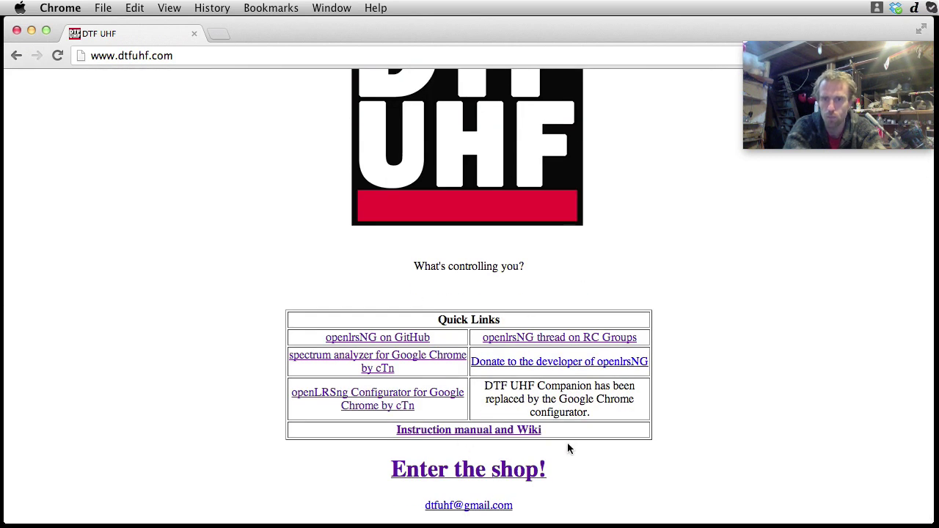
{"action": "left_click", "coordinate": [455, 476]}
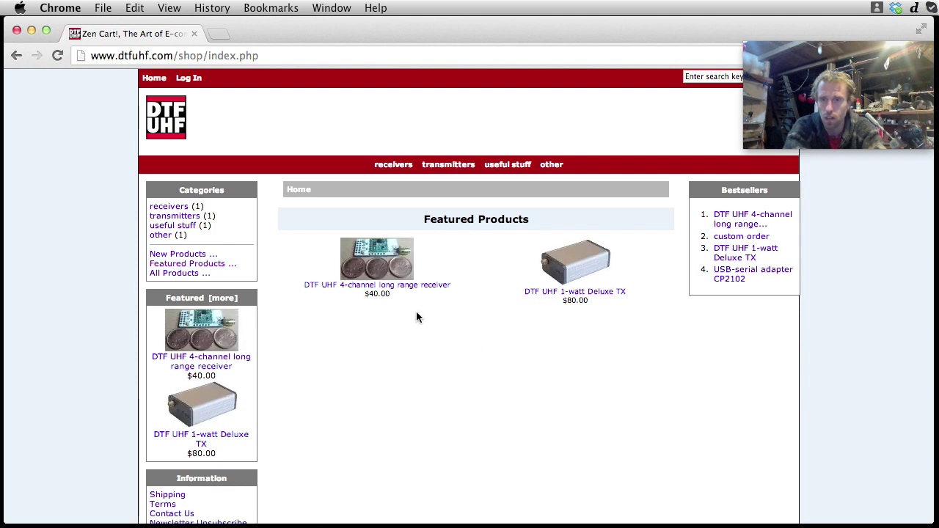
- Open the 4-channel long range receiver product page and highlight its openLRSng software version note
{"action": "left_click", "coordinate": [350, 292]}
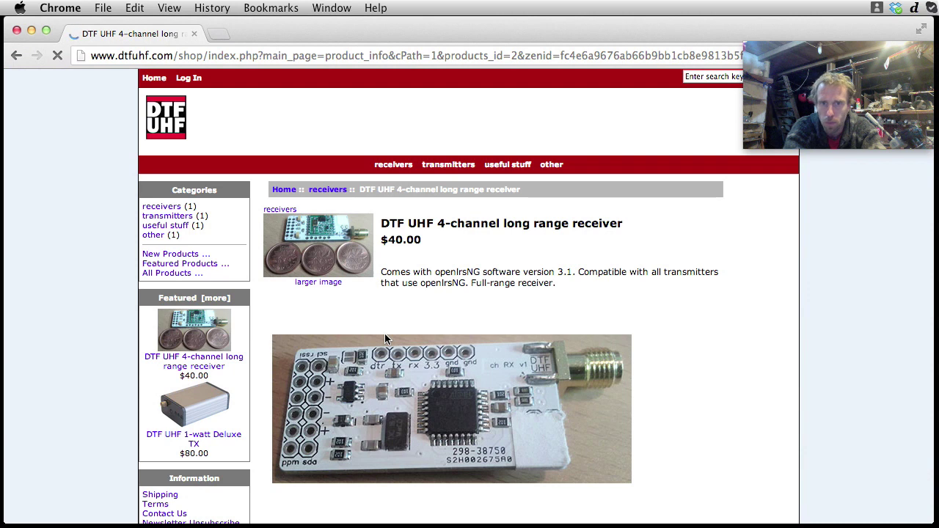
{"action": "scroll", "coordinate": [477, 376], "scroll_direction": "down", "scroll_amount": 3}
{"action": "scroll", "coordinate": [477, 376], "scroll_direction": "down", "scroll_amount": 1}
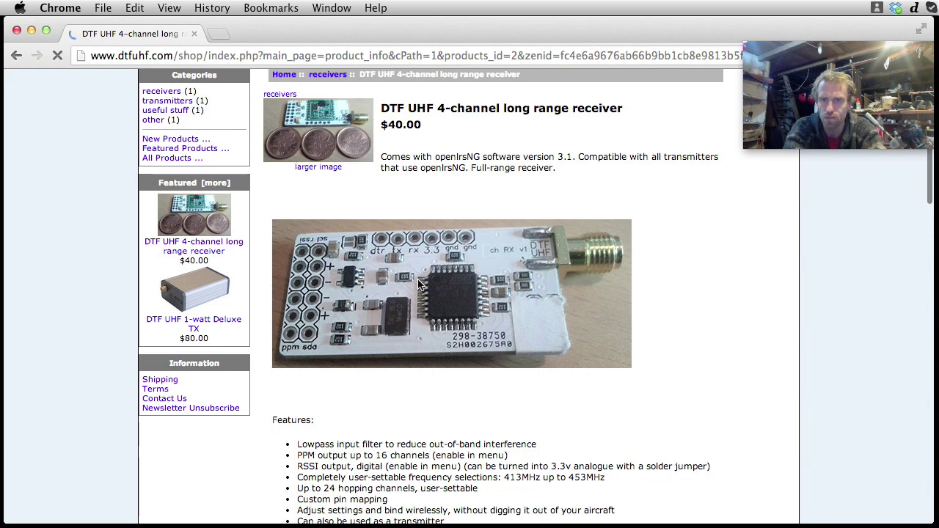
{"action": "scroll", "coordinate": [398, 187], "scroll_direction": "up", "scroll_amount": 5}
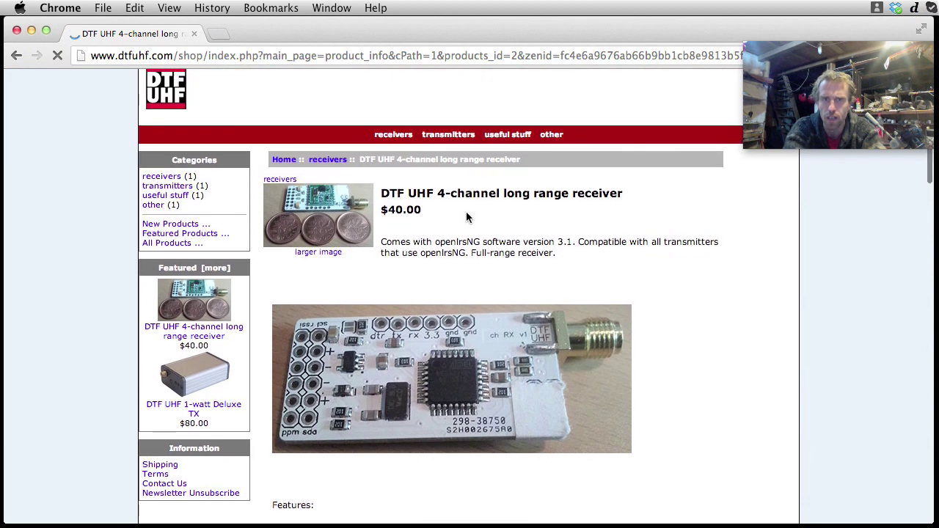
{"action": "left_click_drag", "start_coordinate": [386, 235], "coordinate": [492, 242]}
{"action": "left_click", "coordinate": [492, 242]}
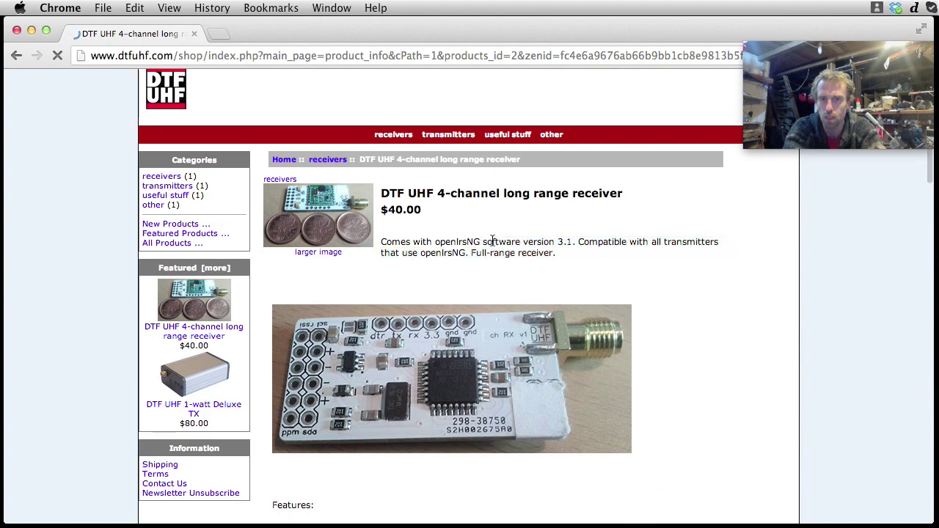
{"action": "left_click_drag", "start_coordinate": [562, 253], "coordinate": [508, 240]}
{"action": "left_click", "coordinate": [509, 240]}
- Read the Features list, highlighting the lowpass filter, 3.3v jumper, digital RSSI and frequency selection lines
{"action": "scroll", "coordinate": [524, 275], "scroll_direction": "down", "scroll_amount": 10}
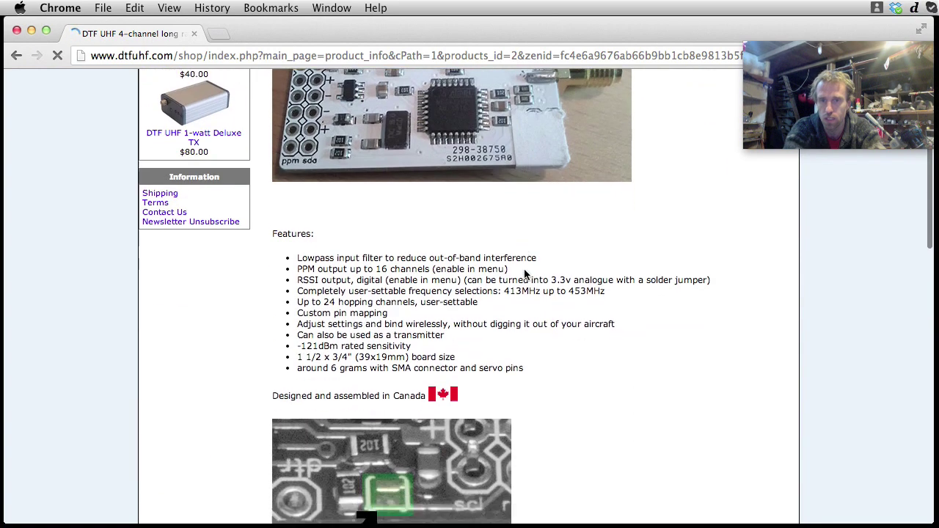
{"action": "scroll", "coordinate": [524, 274], "scroll_direction": "down", "scroll_amount": 9}
{"action": "scroll", "coordinate": [524, 271], "scroll_direction": "up", "scroll_amount": 6}
{"action": "scroll", "coordinate": [524, 269], "scroll_direction": "up", "scroll_amount": 6}
{"action": "scroll", "coordinate": [524, 271], "scroll_direction": "down", "scroll_amount": 5}
{"action": "scroll", "coordinate": [524, 272], "scroll_direction": "down", "scroll_amount": 4}
{"action": "left_click_drag", "start_coordinate": [307, 198], "coordinate": [371, 200]}
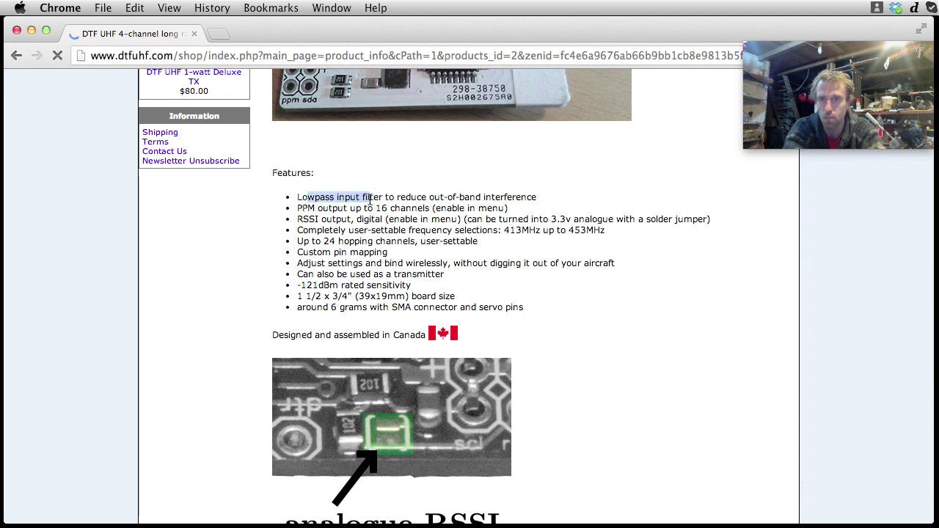
{"action": "left_click", "coordinate": [299, 211]}
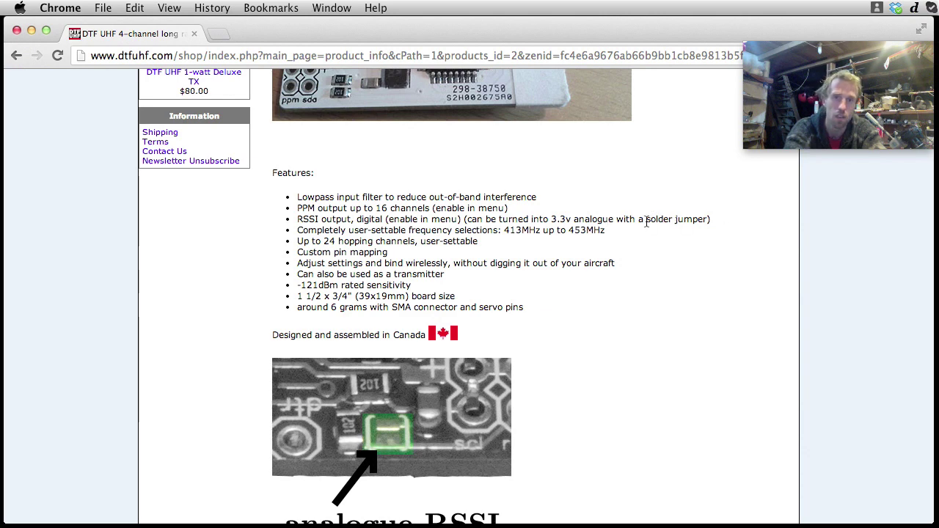
{"action": "left_click_drag", "start_coordinate": [468, 219], "coordinate": [708, 223]}
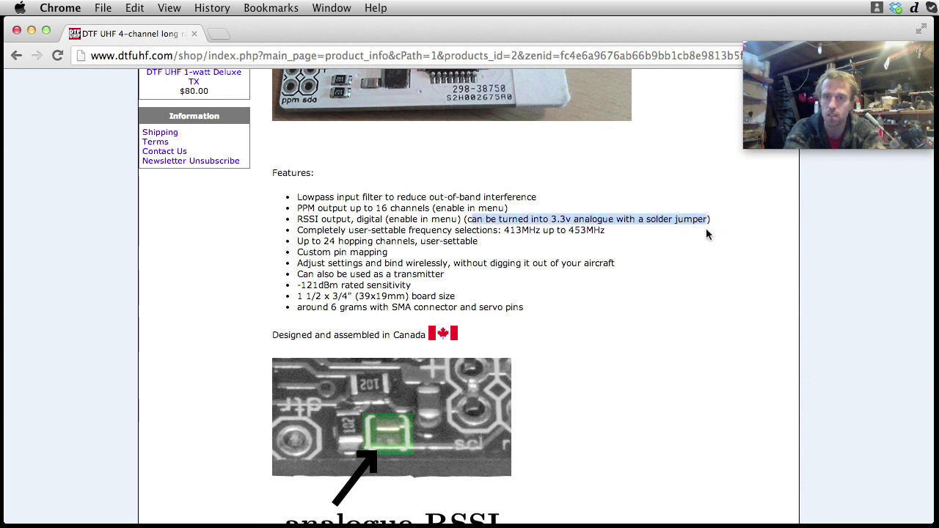
{"action": "left_click", "coordinate": [707, 229]}
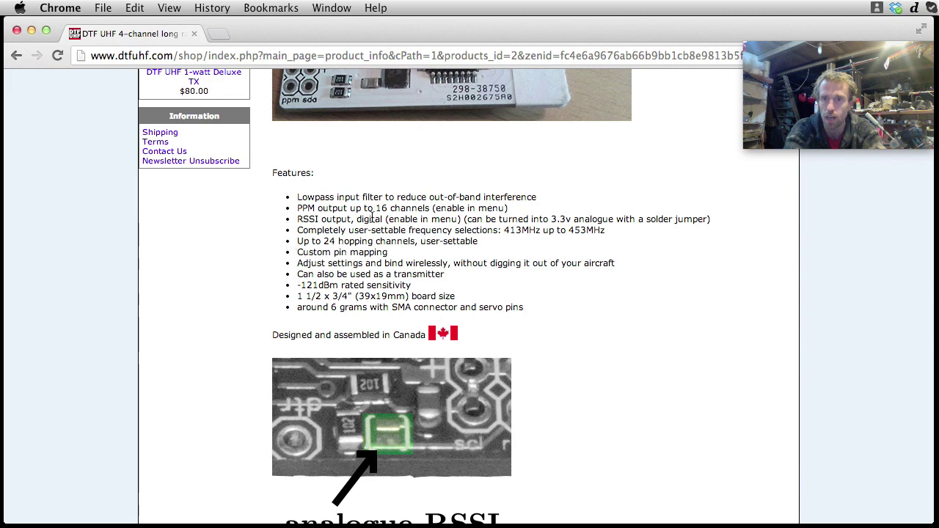
{"action": "left_click_drag", "start_coordinate": [358, 218], "coordinate": [460, 221]}
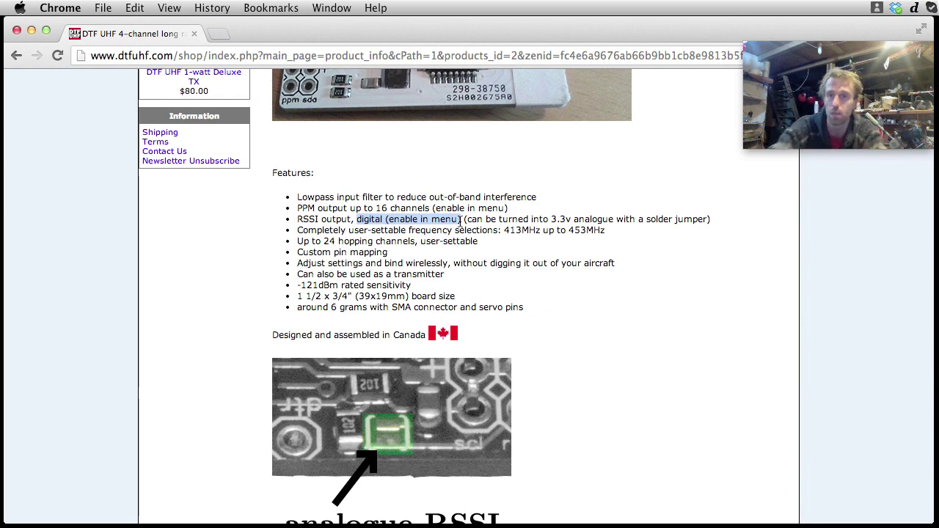
{"action": "left_click", "coordinate": [331, 234]}
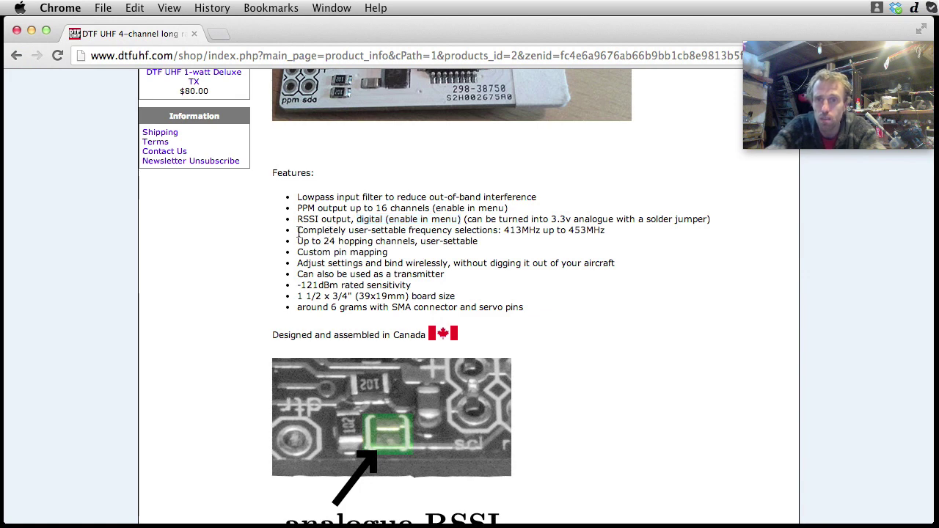
{"action": "left_click", "coordinate": [299, 232]}
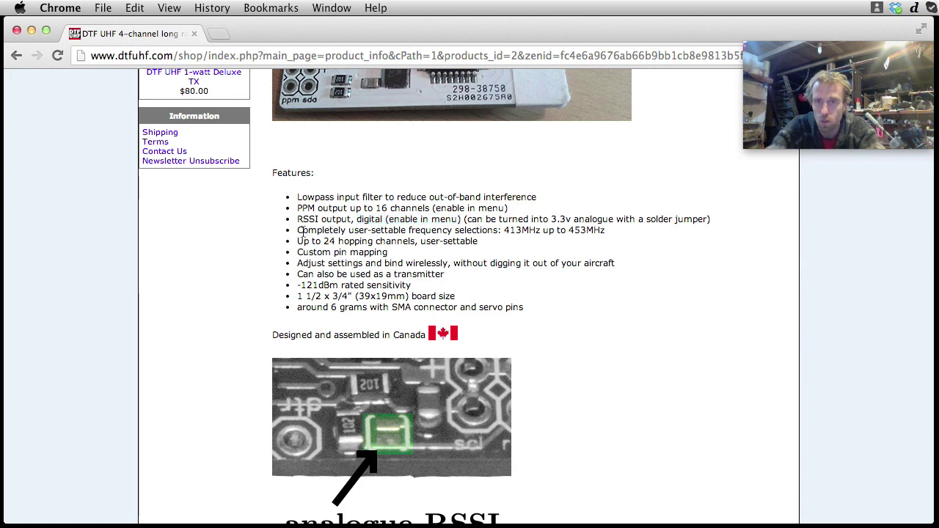
{"action": "mouse_move", "coordinate": [297, 233]}
{"action": "left_mouse_down"}
{"action": "mouse_move", "coordinate": [299, 256]}
{"action": "mouse_move", "coordinate": [299, 233]}
{"action": "left_mouse_up"}
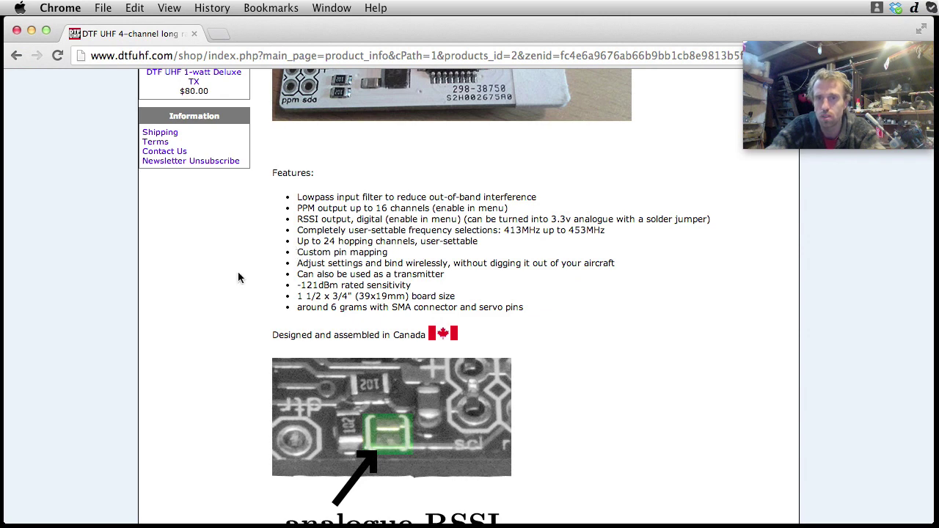
{"action": "scroll", "coordinate": [237, 273], "scroll_direction": "up", "scroll_amount": 5}
{"action": "scroll", "coordinate": [351, 332], "scroll_direction": "down", "scroll_amount": 3}
{"action": "scroll", "coordinate": [365, 281], "scroll_direction": "up", "scroll_amount": 1}
{"action": "scroll", "coordinate": [366, 281], "scroll_direction": "down", "scroll_amount": 2}
{"action": "scroll", "coordinate": [368, 297], "scroll_direction": "up", "scroll_amount": 6}
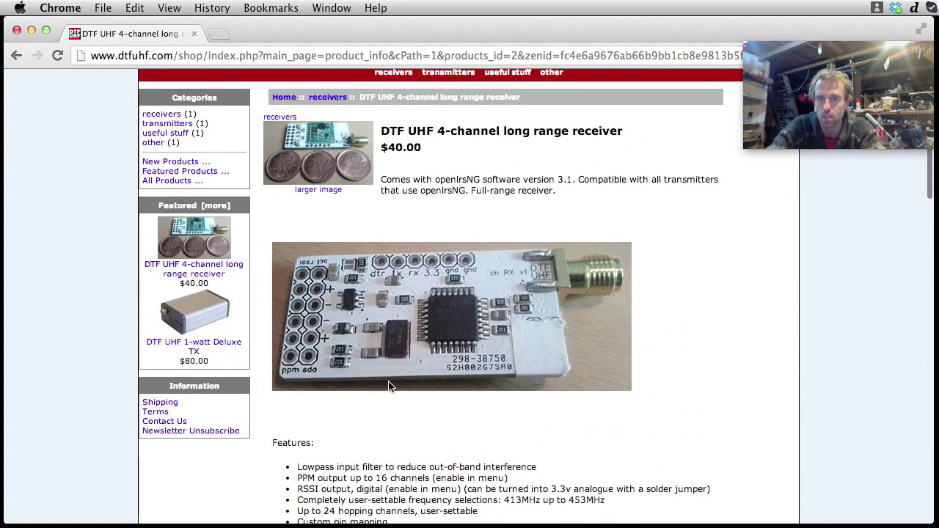
{"action": "scroll", "coordinate": [470, 435], "scroll_direction": "down", "scroll_amount": 10}
{"action": "scroll", "coordinate": [470, 434], "scroll_direction": "up", "scroll_amount": 2}
{"action": "scroll", "coordinate": [471, 436], "scroll_direction": "down", "scroll_amount": 10}
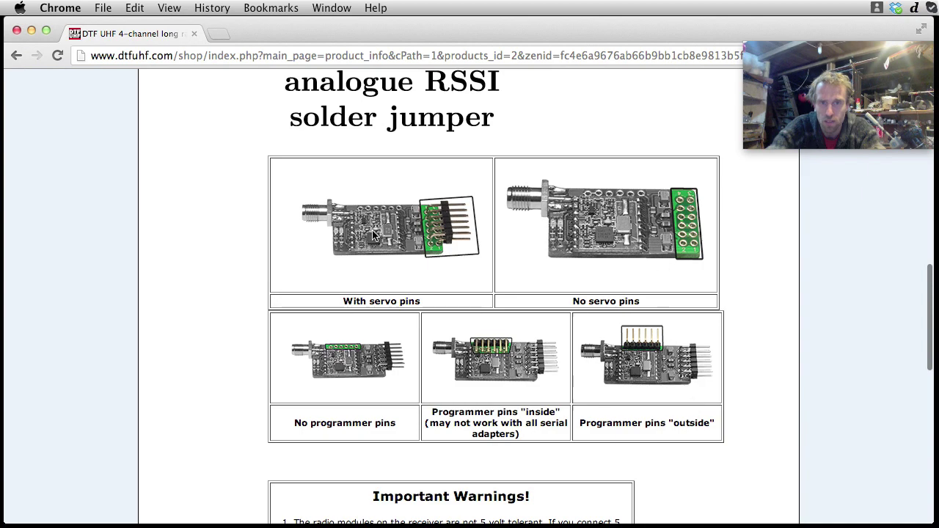
{"action": "scroll", "coordinate": [444, 262], "scroll_direction": "down", "scroll_amount": 12}
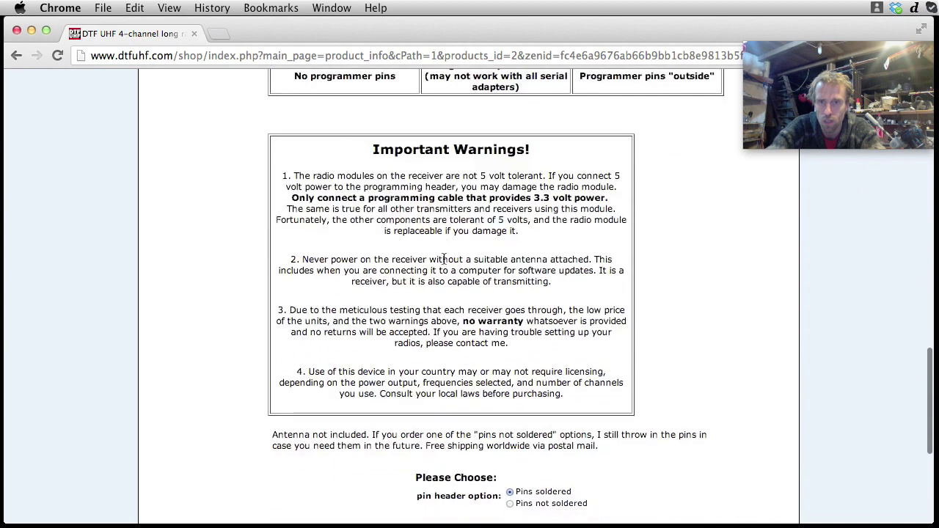
{"action": "scroll", "coordinate": [443, 262], "scroll_direction": "up", "scroll_amount": 4}
{"action": "scroll", "coordinate": [444, 264], "scroll_direction": "down", "scroll_amount": 8}
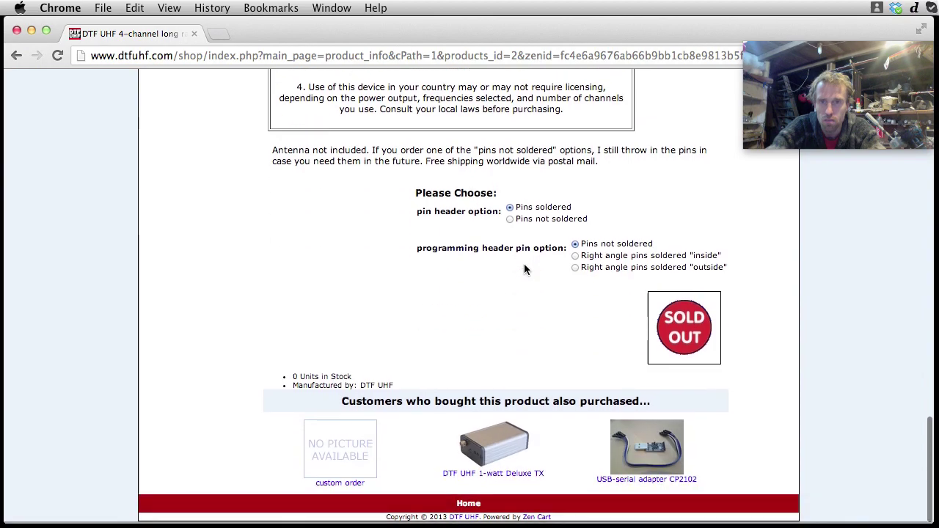
{"action": "scroll", "coordinate": [524, 269], "scroll_direction": "up", "scroll_amount": 20}
{"action": "scroll", "coordinate": [523, 269], "scroll_direction": "down", "scroll_amount": 20}
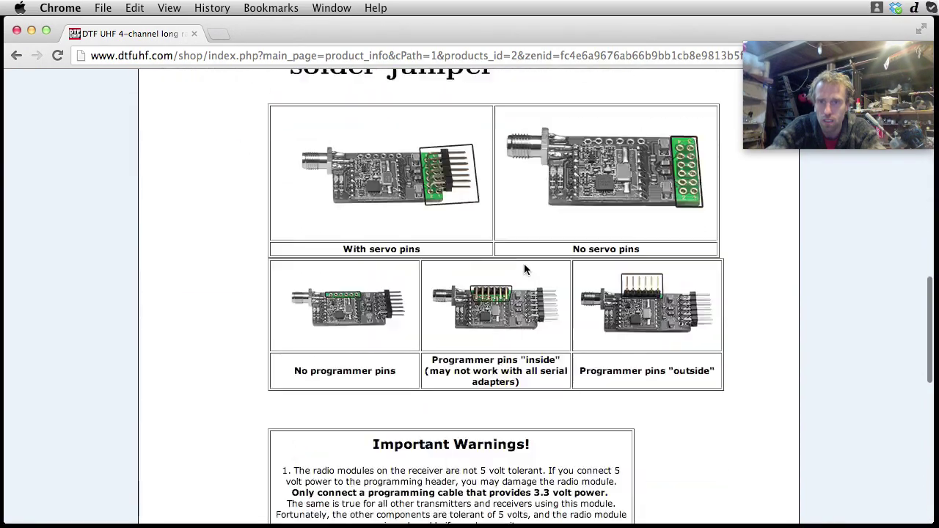
{"action": "scroll", "coordinate": [524, 265], "scroll_direction": "down", "scroll_amount": 3}
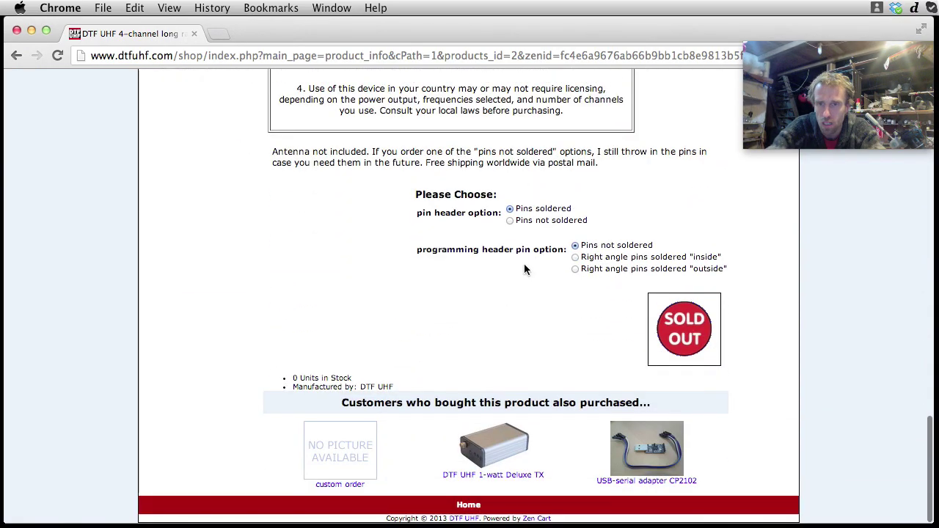
{"action": "scroll", "coordinate": [524, 269], "scroll_direction": "up", "scroll_amount": 1}
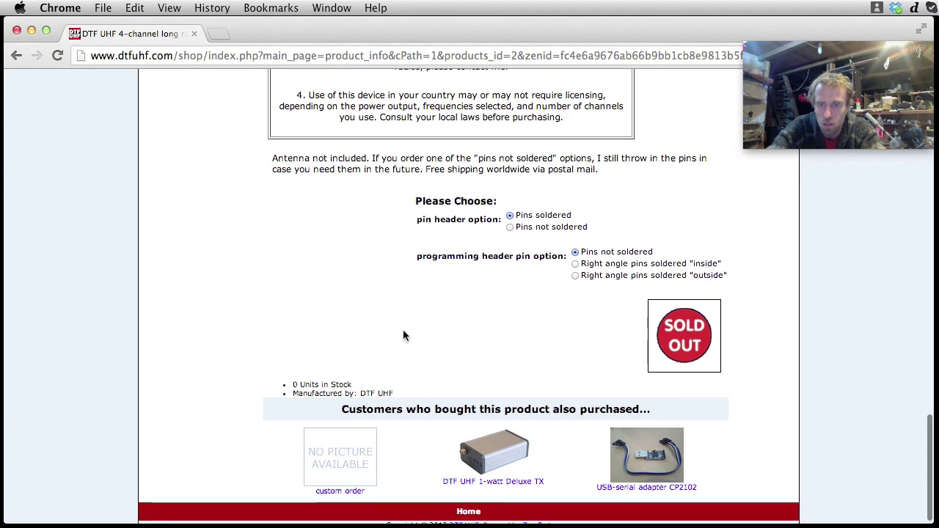
{"action": "left_click_drag", "start_coordinate": [293, 387], "coordinate": [360, 384]}
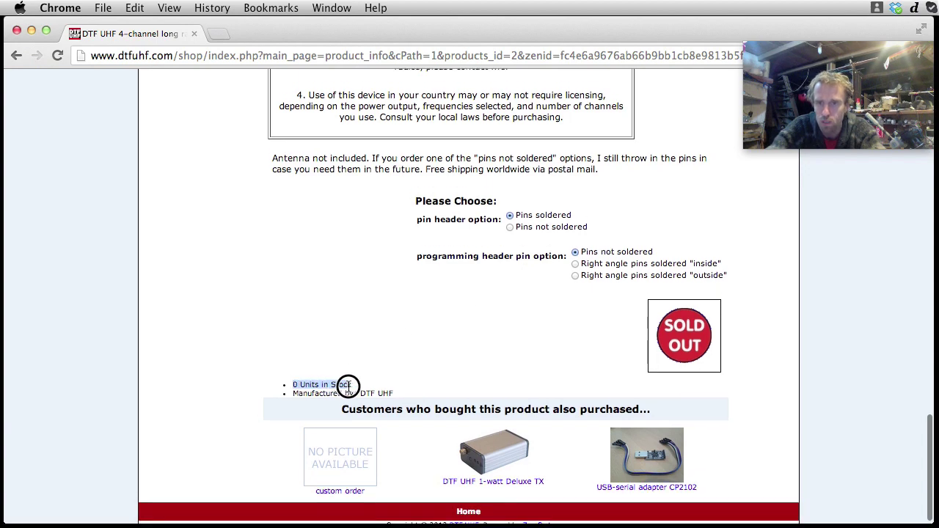
{"action": "left_click", "coordinate": [386, 358]}
{"action": "scroll", "coordinate": [390, 363], "scroll_direction": "up", "scroll_amount": 20}
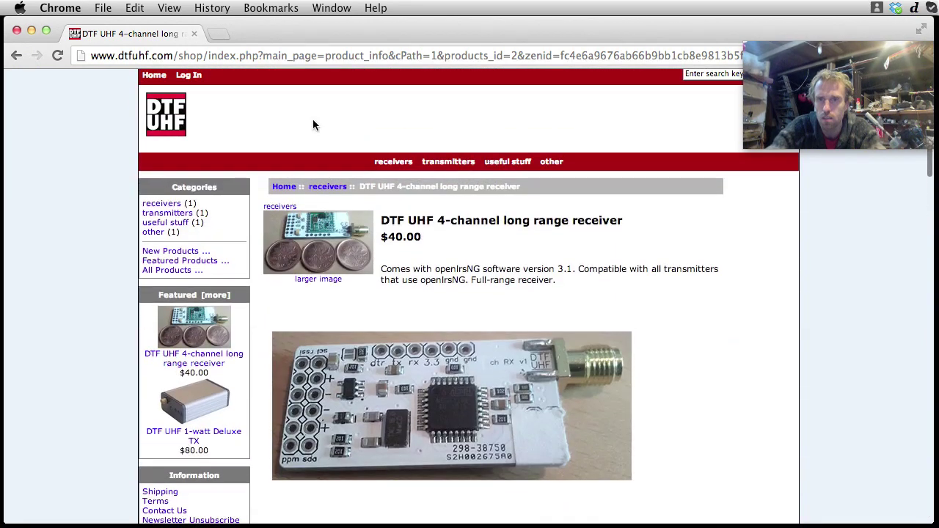
- Return to the featured products and look over the 1-watt Deluxe TX product page
{"action": "left_click", "coordinate": [16, 58]}
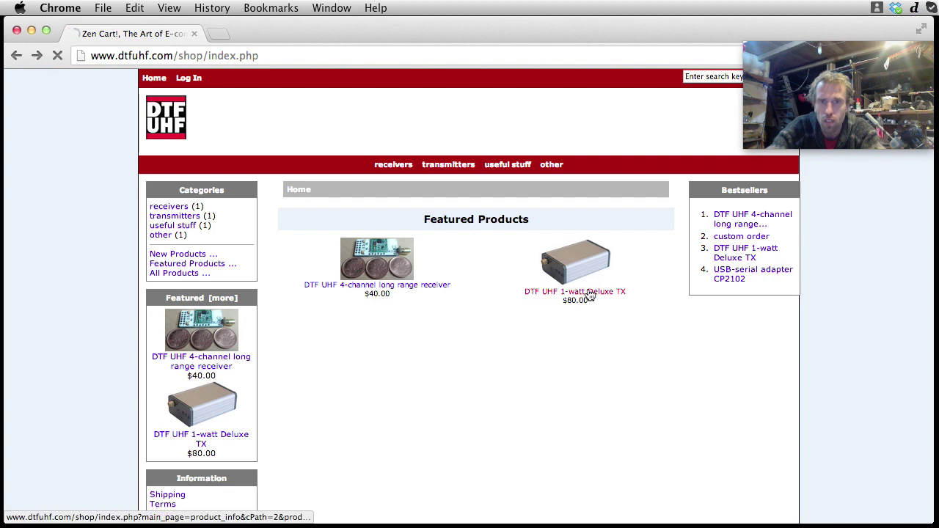
{"action": "left_click", "coordinate": [589, 294]}
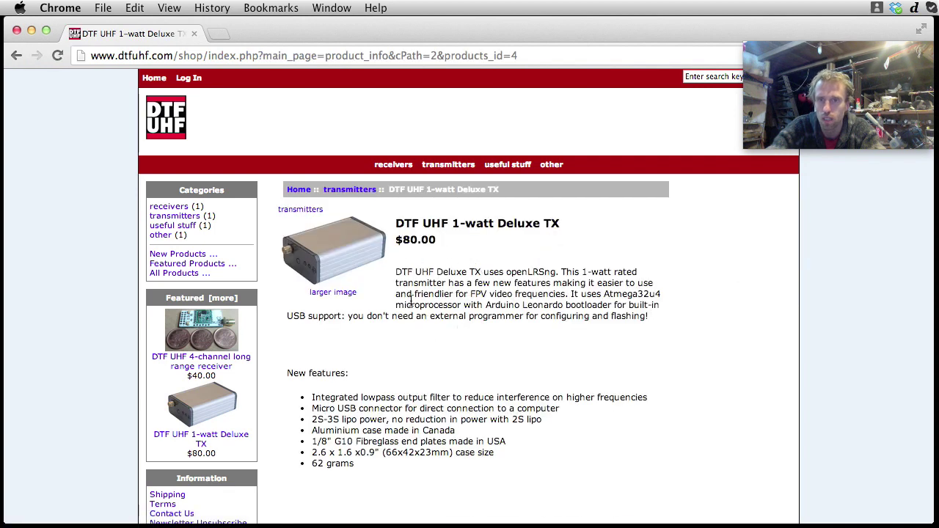
{"action": "scroll", "coordinate": [410, 301], "scroll_direction": "down", "scroll_amount": 15}
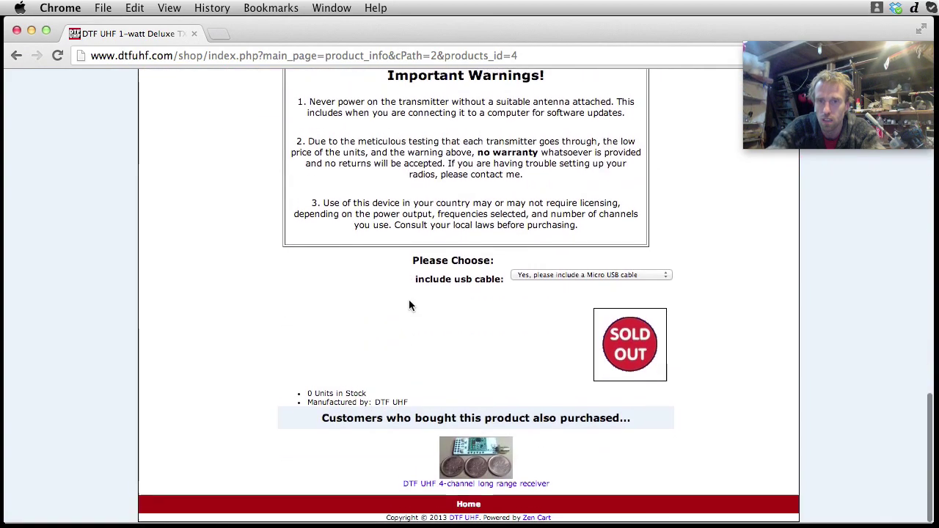
{"action": "scroll", "coordinate": [408, 299], "scroll_direction": "up", "scroll_amount": 15}
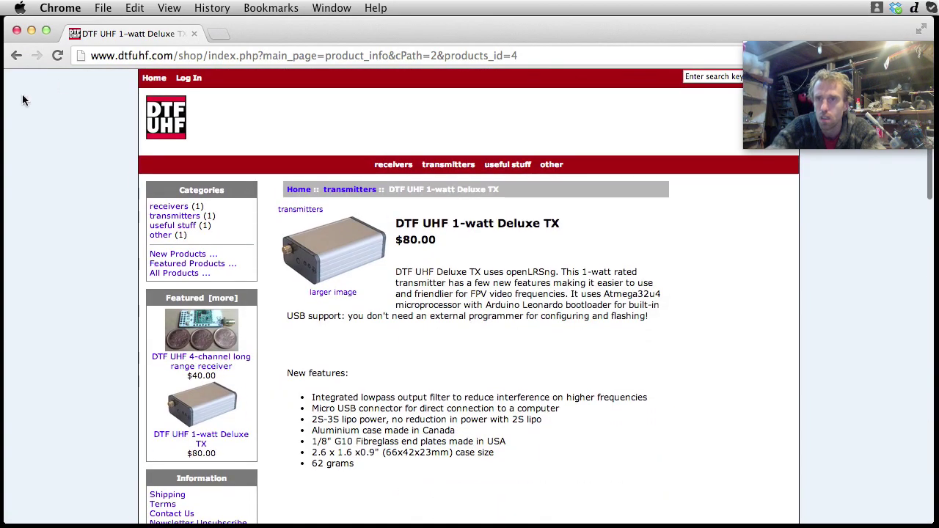
{"action": "left_click", "coordinate": [16, 55]}
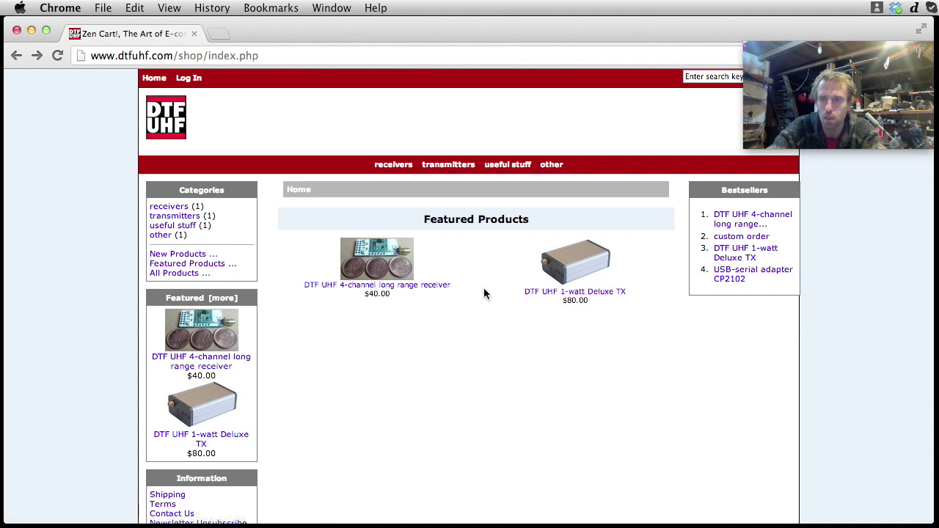
{"action": "scroll", "coordinate": [462, 329], "scroll_direction": "down", "scroll_amount": 2}
{"action": "scroll", "coordinate": [461, 330], "scroll_direction": "up", "scroll_amount": 2}
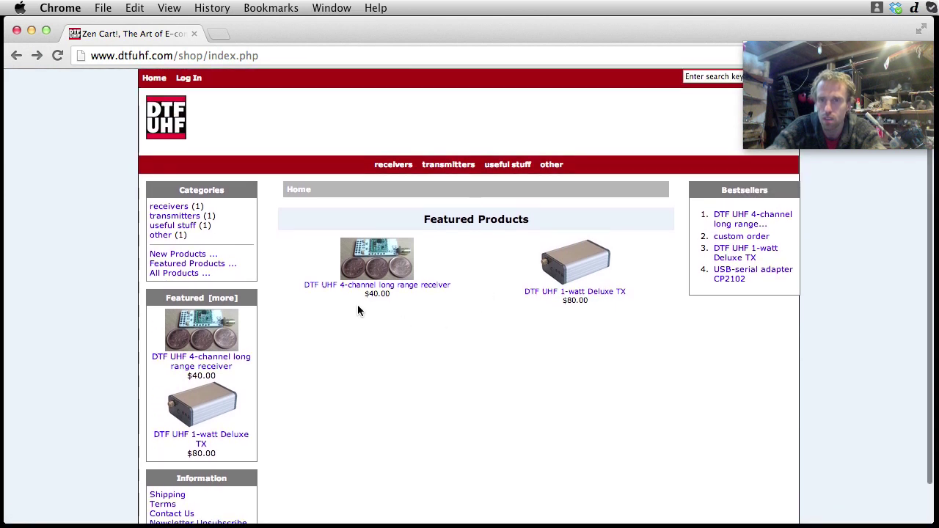
- Reopen the Deluxe TX page, keep the micro USB cable included, then return to the dtfuhf.com home page
{"action": "left_click", "coordinate": [569, 294]}
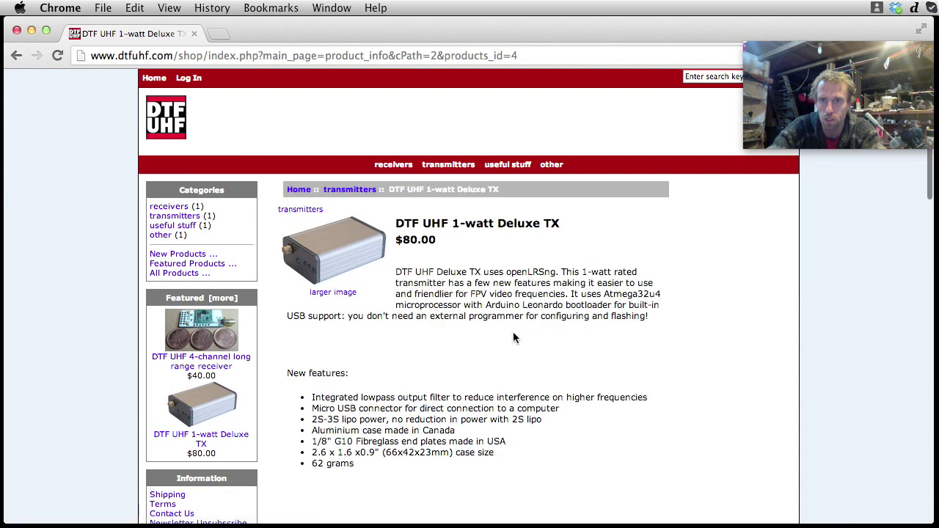
{"action": "scroll", "coordinate": [513, 333], "scroll_direction": "down", "scroll_amount": 15}
{"action": "scroll", "coordinate": [514, 337], "scroll_direction": "down", "scroll_amount": 10}
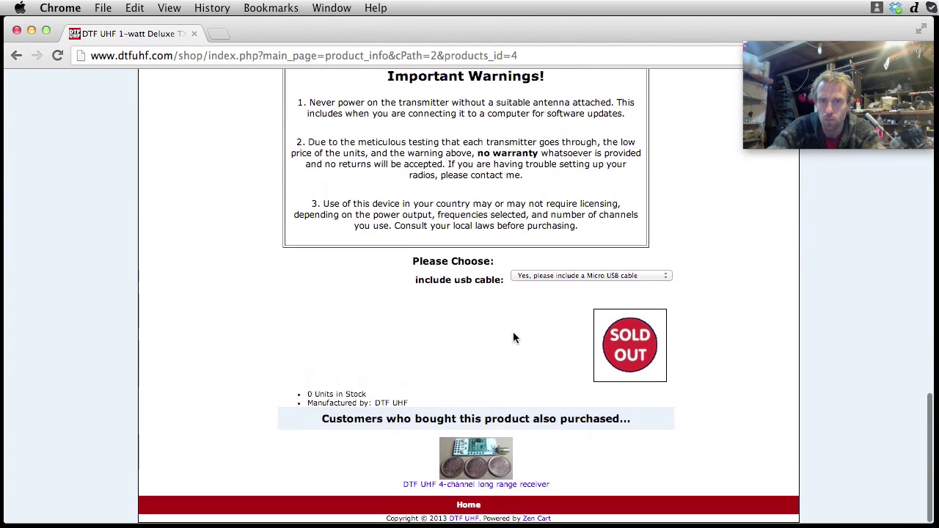
{"action": "left_click", "coordinate": [624, 278]}
{"action": "left_click", "coordinate": [623, 277]}
{"action": "scroll", "coordinate": [514, 338], "scroll_direction": "up", "scroll_amount": 15}
{"action": "scroll", "coordinate": [505, 343], "scroll_direction": "up", "scroll_amount": 5}
{"action": "left_click", "coordinate": [16, 55]}
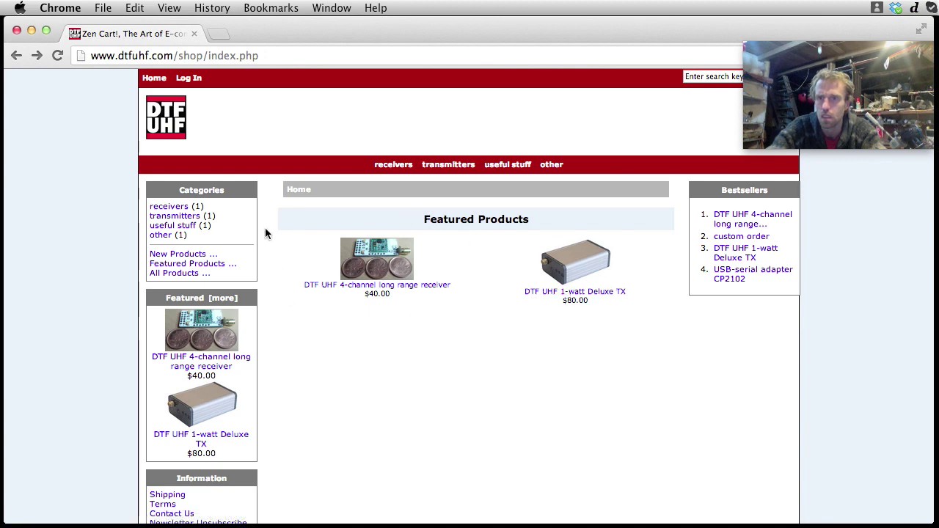
{"action": "left_click", "coordinate": [11, 59]}
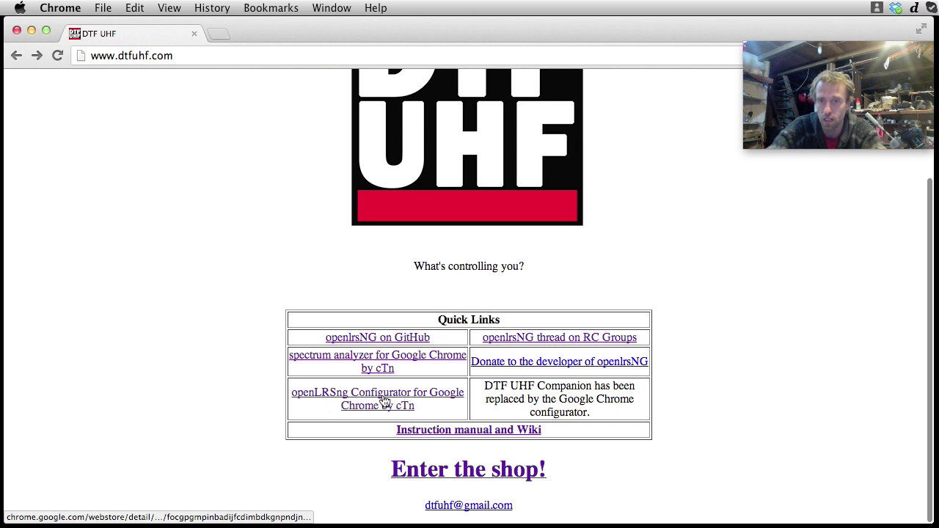
- Launch the openLRSng Configurator from its Web Store listing and move its window to the top-left
{"action": "left_click", "coordinate": [385, 400]}
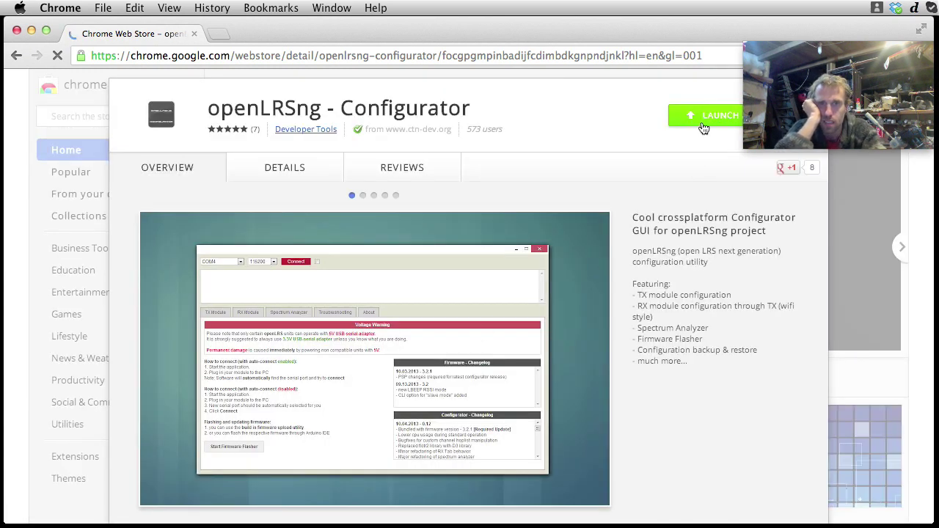
{"action": "left_click", "coordinate": [703, 128]}
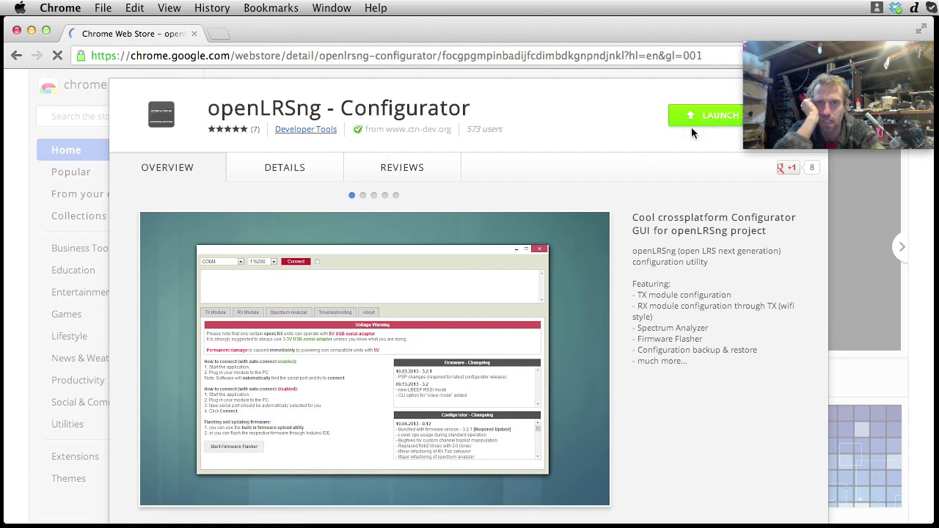
{"action": "left_click", "coordinate": [689, 121]}
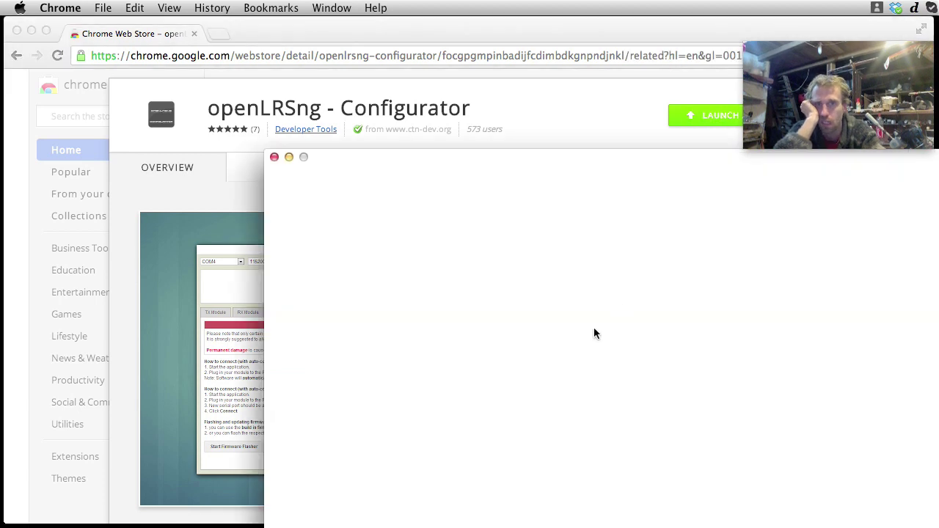
{"action": "left_click_drag", "start_coordinate": [505, 157], "coordinate": [349, 49]}
- Hide Chrome and flash the RX - OpenLRSngRX-4ch (DTF UHF) firmware onto the receiver
{"action": "left_click", "coordinate": [31, 30]}
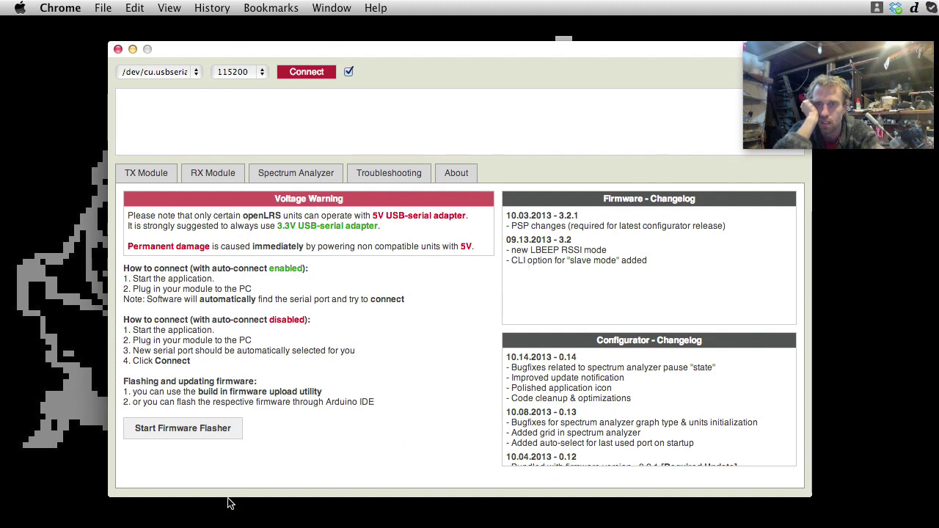
{"action": "left_click", "coordinate": [177, 438]}
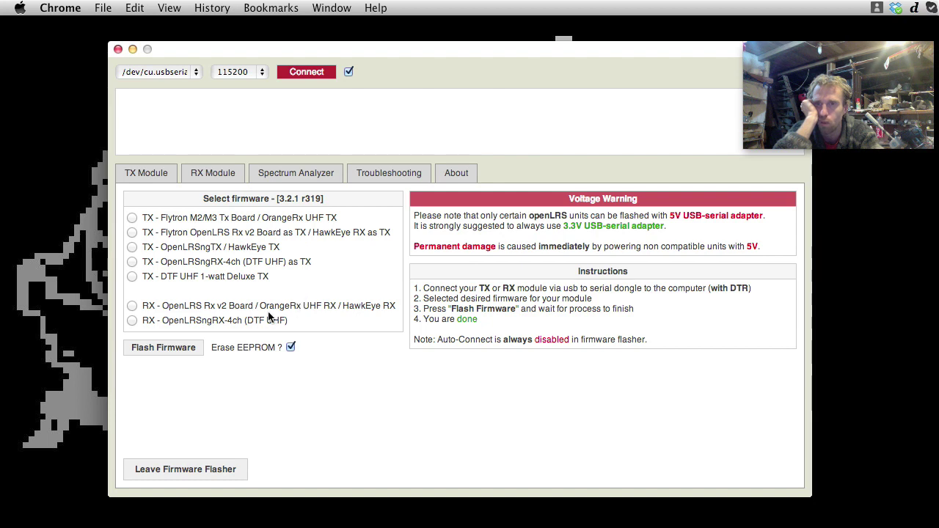
{"action": "left_click", "coordinate": [131, 321]}
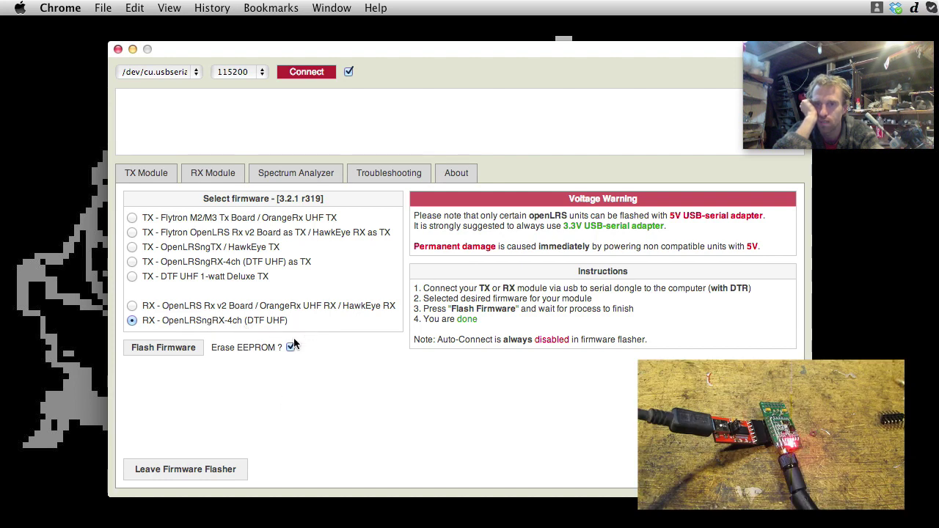
{"action": "left_click", "coordinate": [163, 347]}
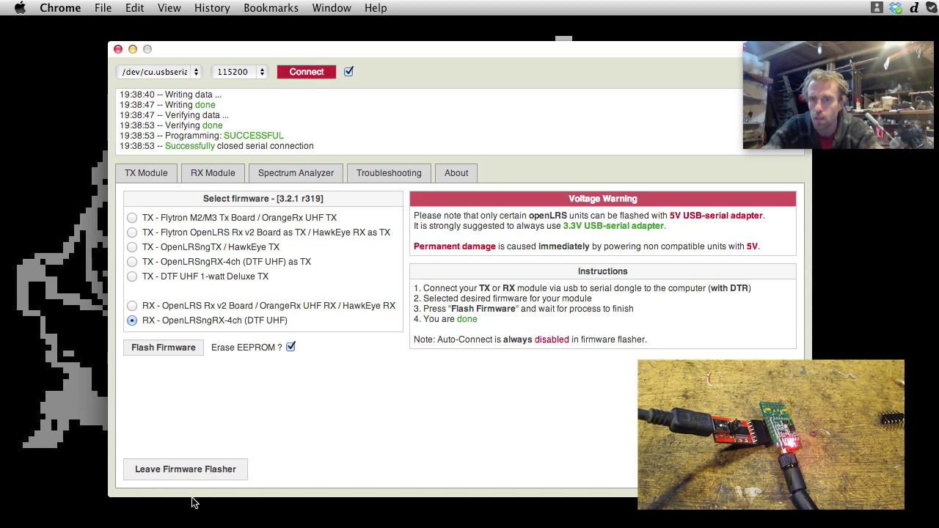
- Leave the firmware flasher to get back to the welcome page
{"action": "left_click", "coordinate": [199, 471]}
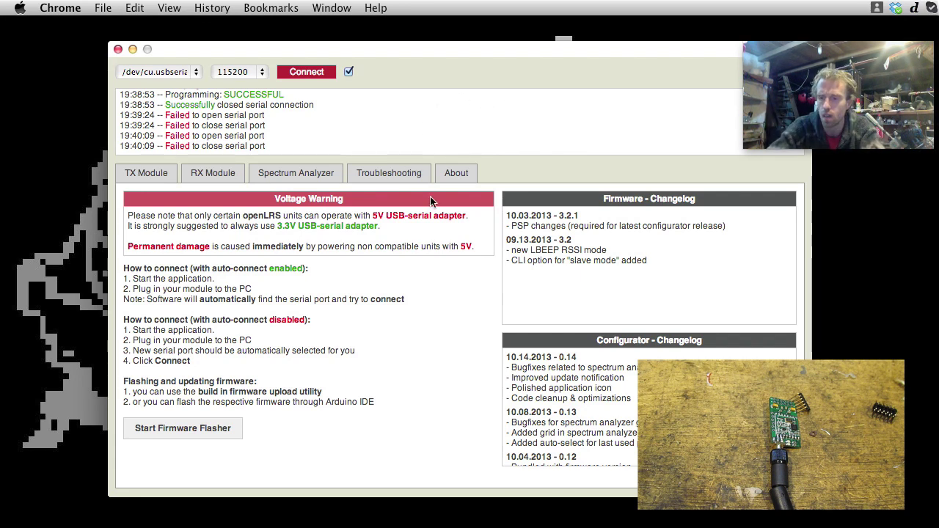
- Connect to the transmitter over the serial port and show its TX Module settings
{"action": "left_click", "coordinate": [157, 176]}
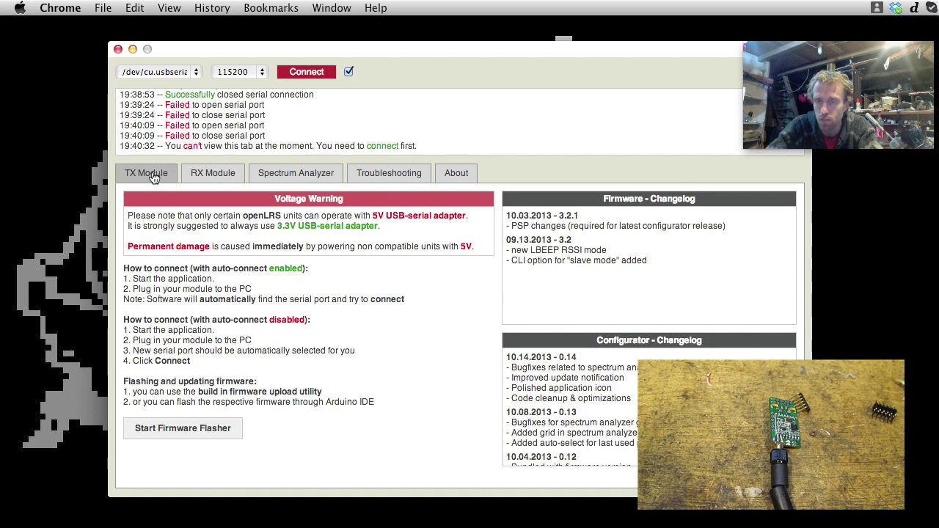
{"action": "left_click", "coordinate": [154, 178]}
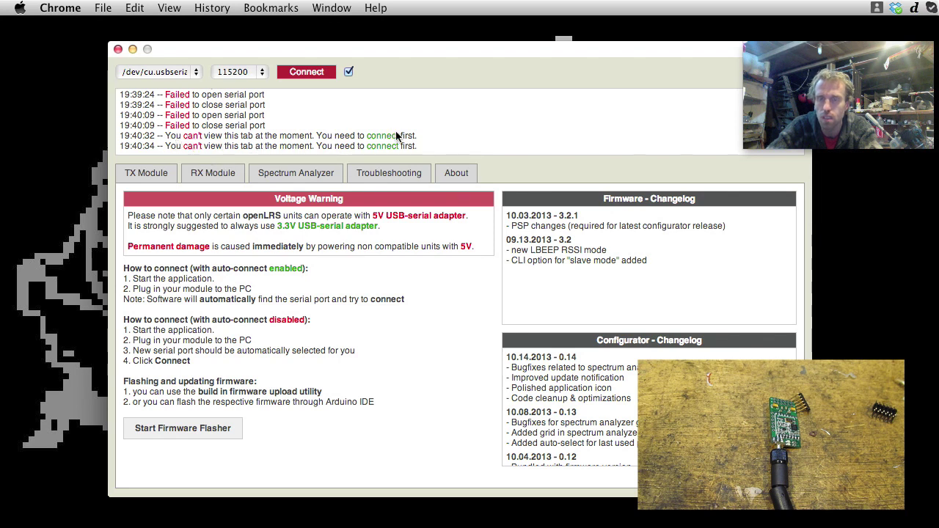
{"action": "left_click", "coordinate": [303, 73]}
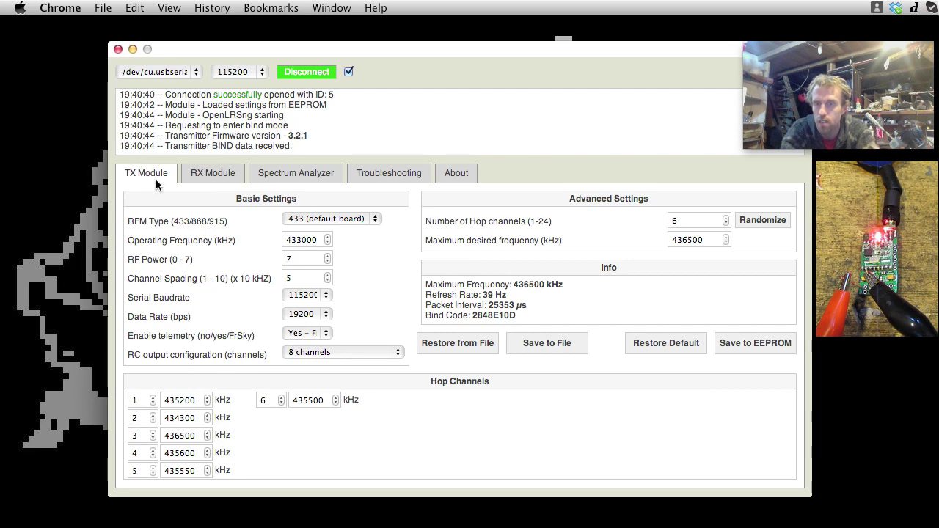
- In RX Module, set Port 5 output to channel 5 and Port 6 to channel 6, leaving Port 4 on 4
{"action": "left_click", "coordinate": [211, 177]}
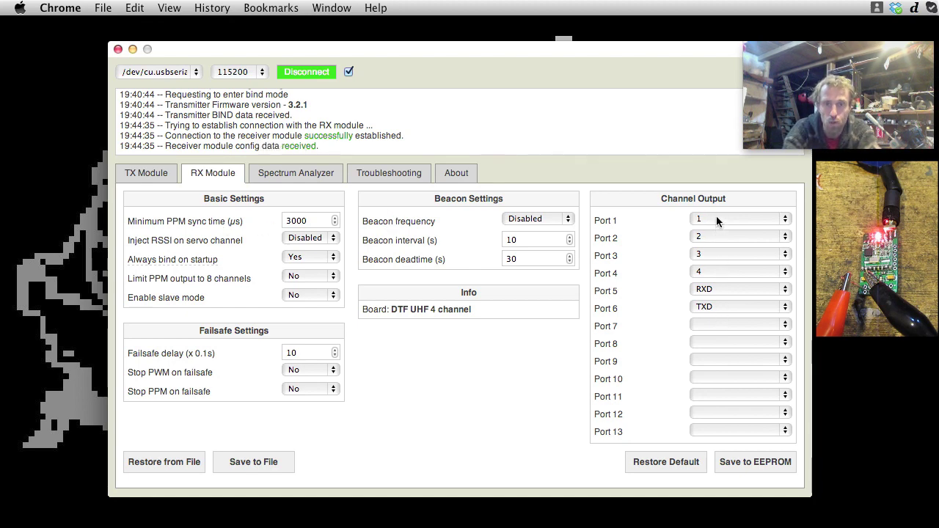
{"action": "left_click", "coordinate": [723, 290]}
{"action": "left_click", "coordinate": [723, 288]}
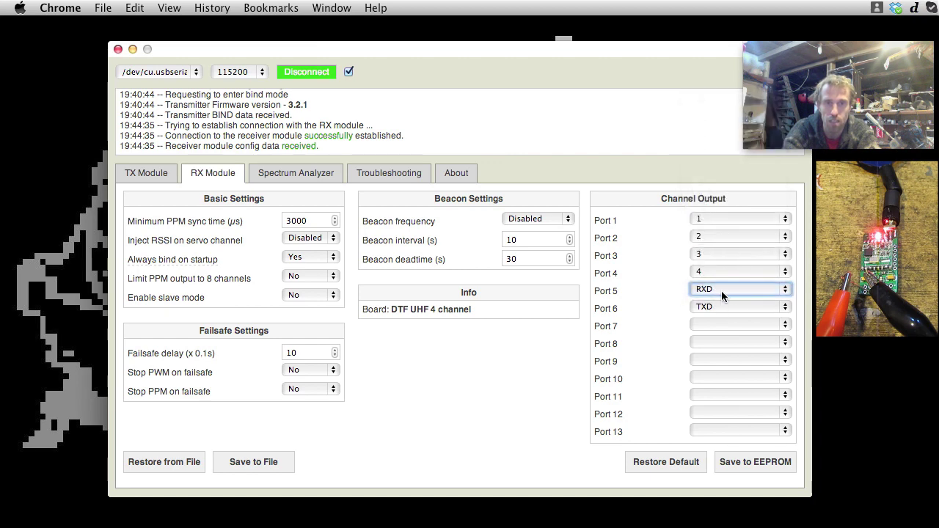
{"action": "left_click", "coordinate": [721, 288]}
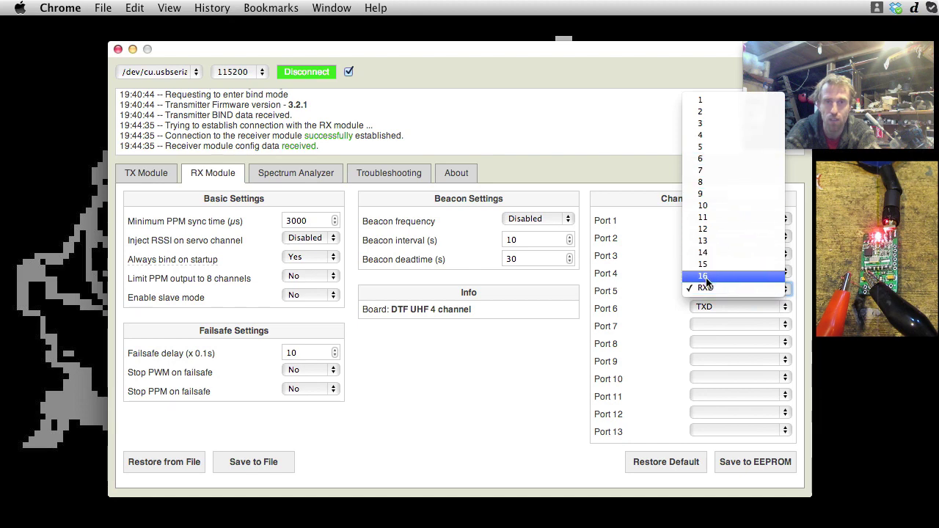
{"action": "left_click", "coordinate": [714, 149]}
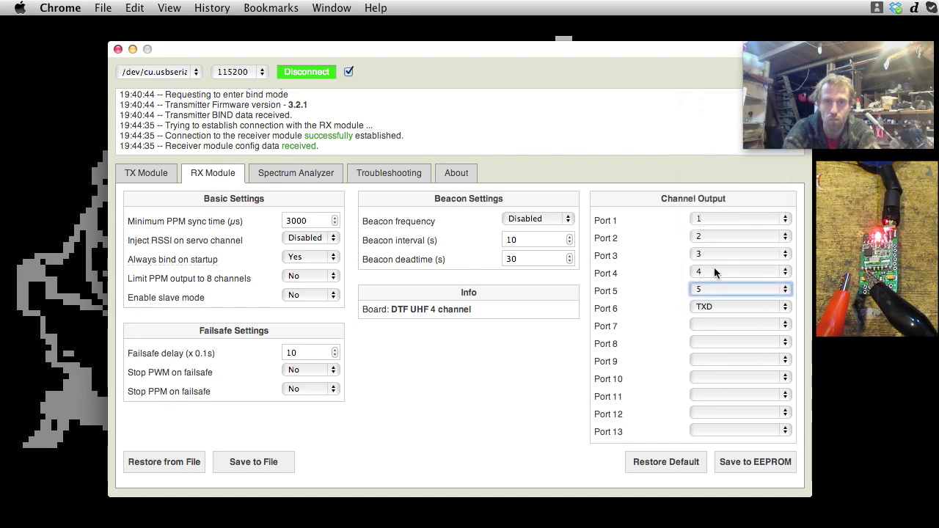
{"action": "left_click", "coordinate": [713, 308]}
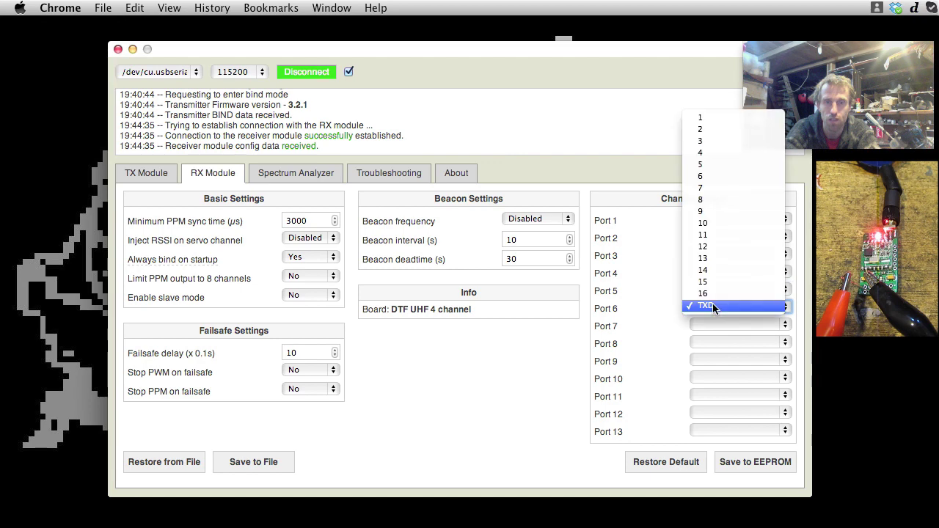
{"action": "left_click", "coordinate": [706, 179]}
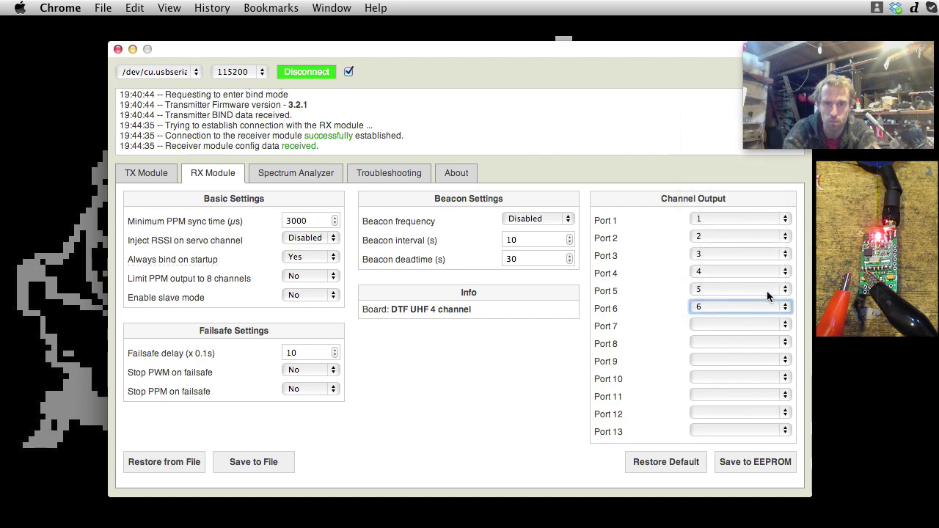
{"action": "left_click", "coordinate": [711, 272]}
{"action": "left_click", "coordinate": [710, 271]}
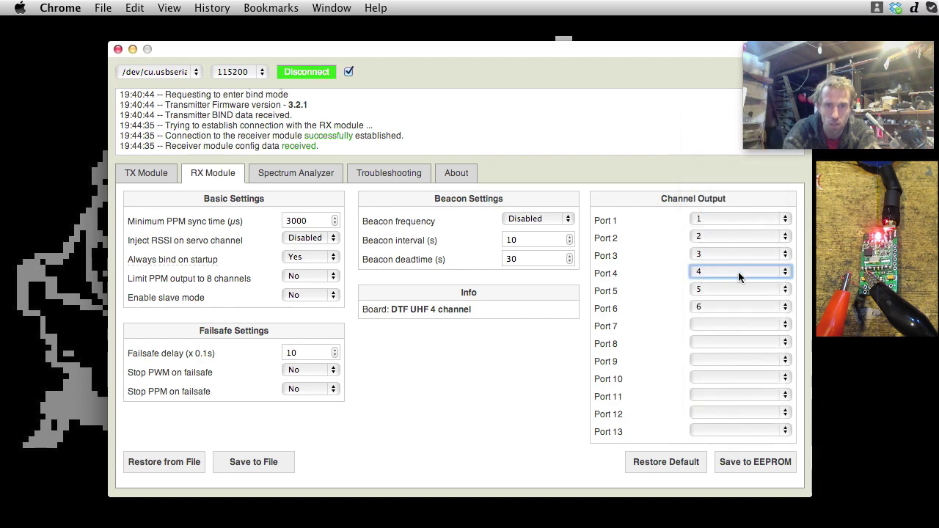
{"action": "left_click", "coordinate": [738, 272]}
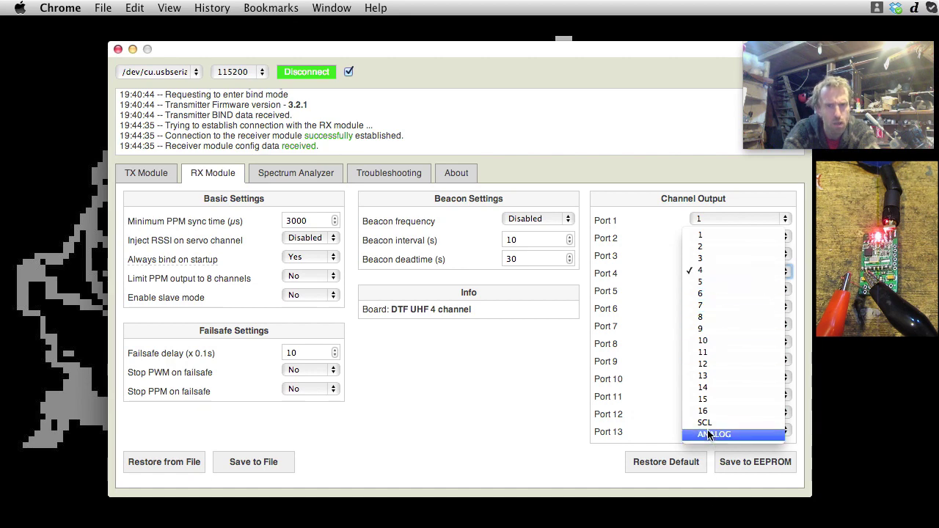
{"action": "left_click", "coordinate": [706, 272]}
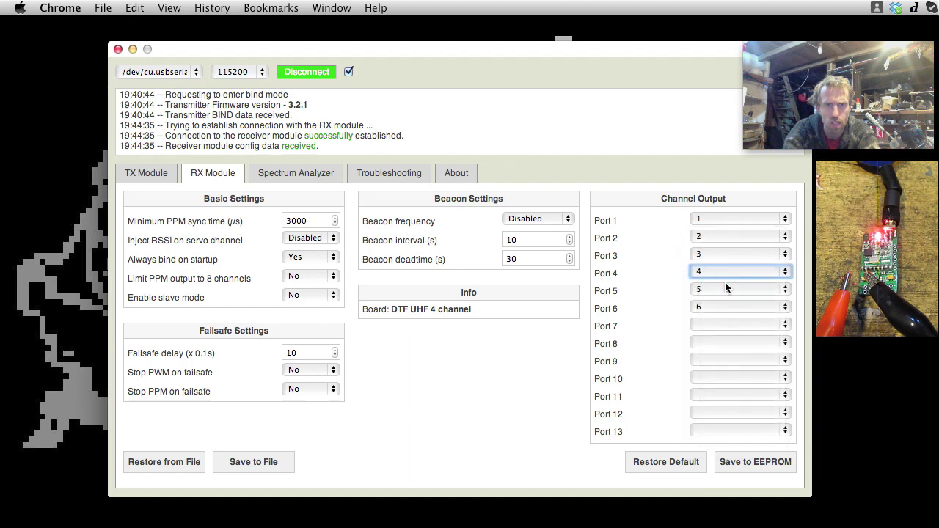
{"action": "left_click", "coordinate": [713, 253]}
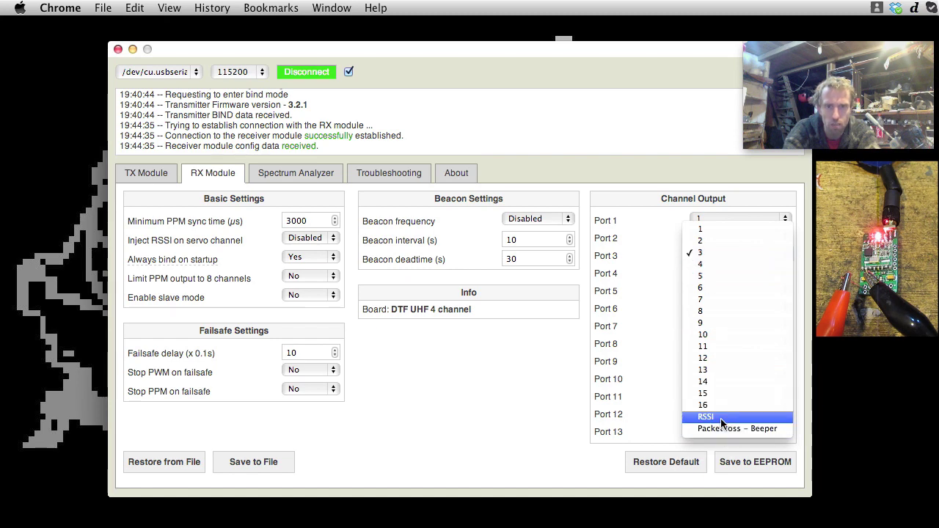
{"action": "left_click", "coordinate": [710, 253]}
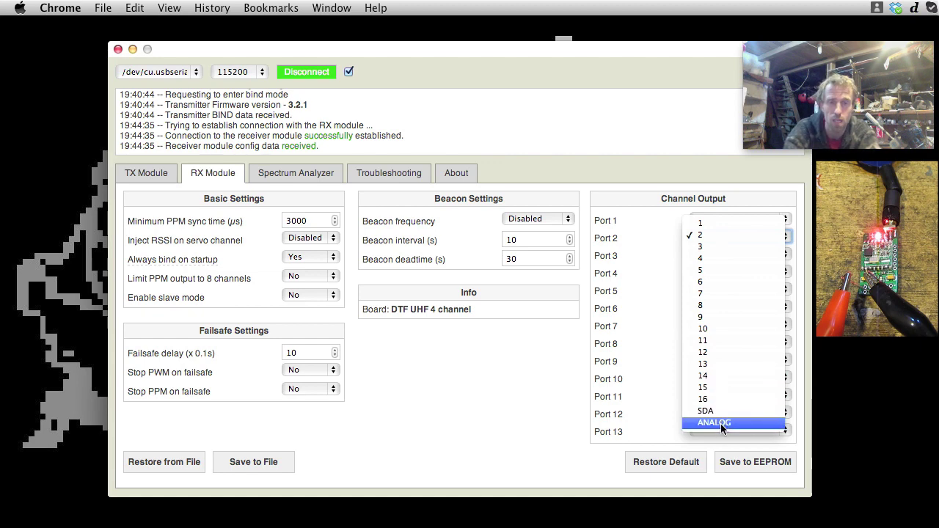
{"action": "left_click", "coordinate": [699, 237]}
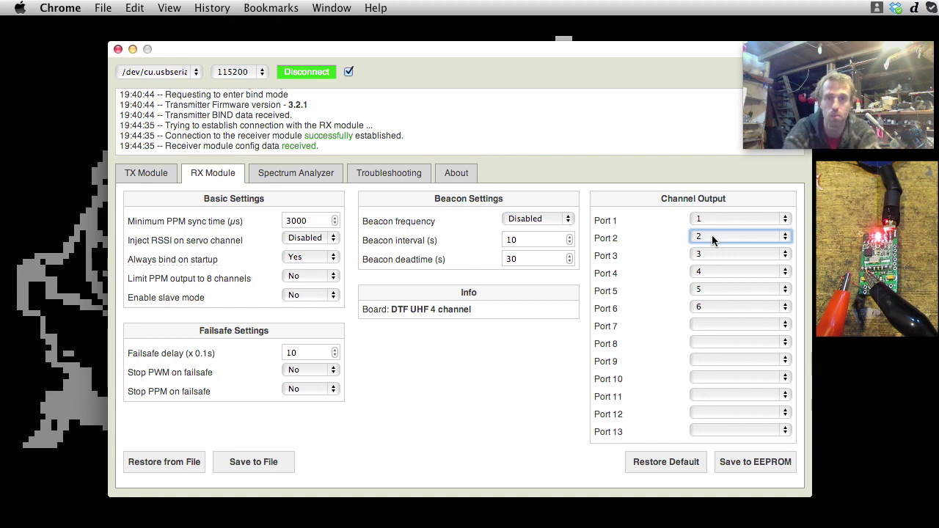
{"action": "left_click", "coordinate": [712, 217]}
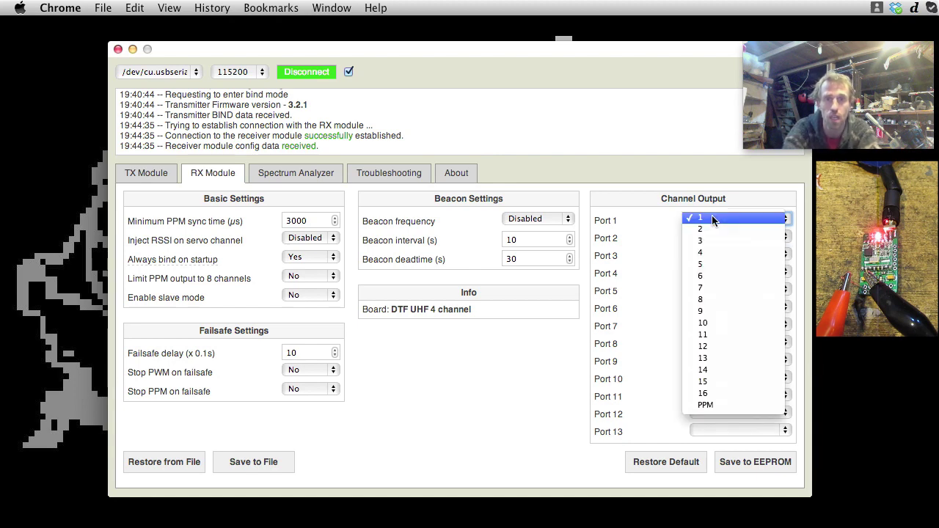
{"action": "left_click", "coordinate": [717, 407]}
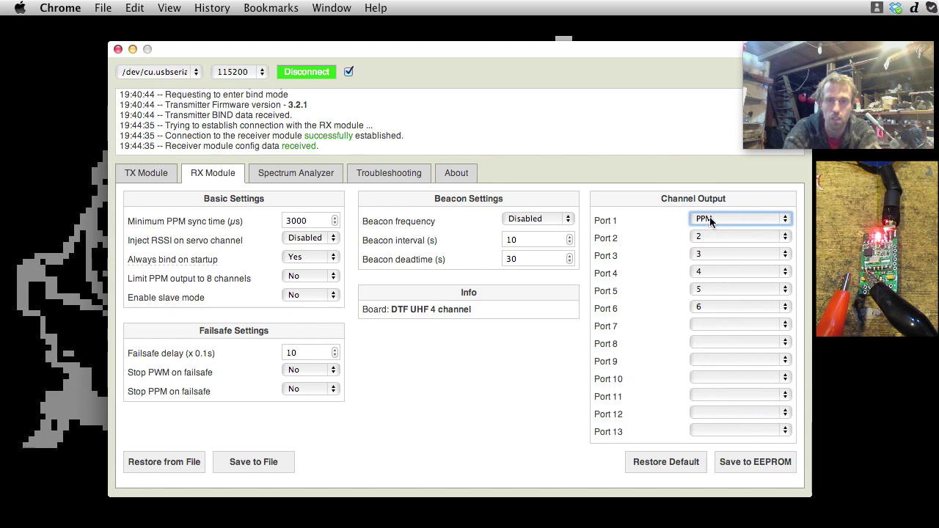
{"action": "left_click", "coordinate": [710, 221]}
{"action": "left_click", "coordinate": [719, 28]}
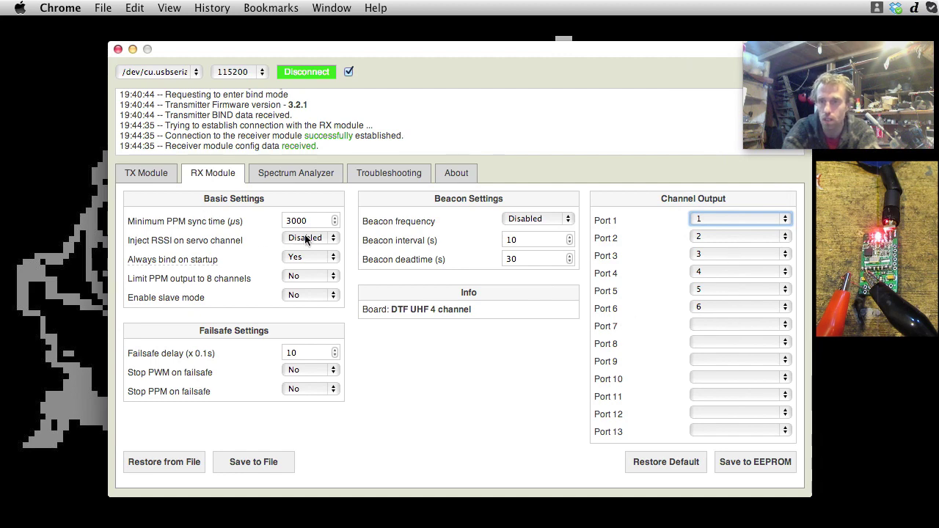
{"action": "left_click", "coordinate": [338, 237]}
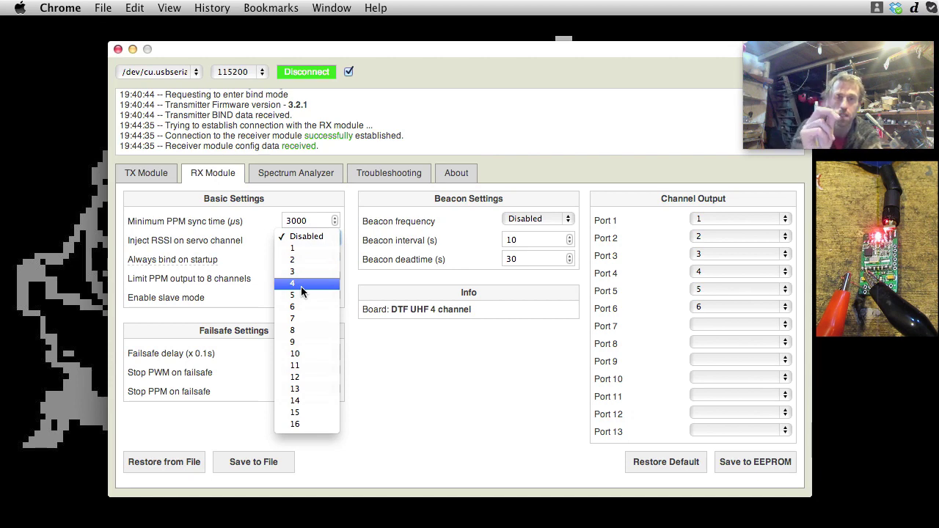
{"action": "left_click", "coordinate": [222, 241]}
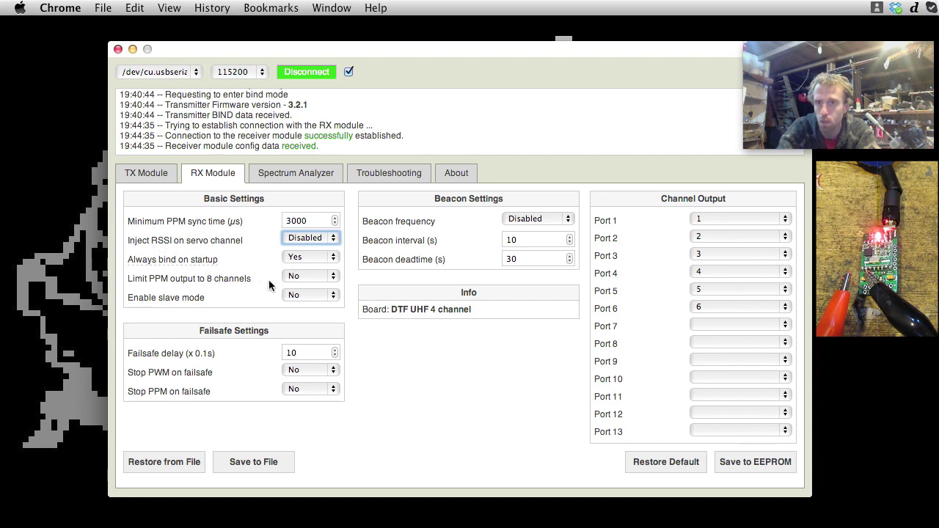
{"action": "left_click", "coordinate": [303, 275]}
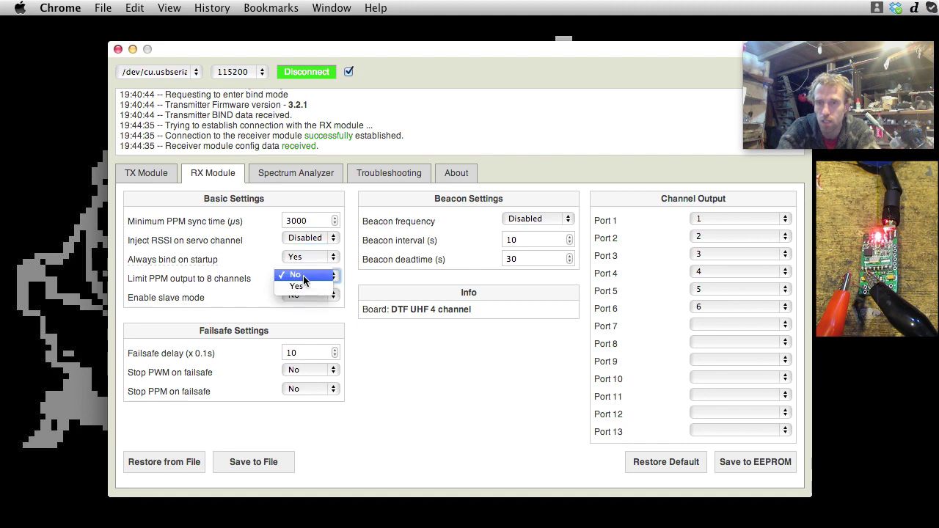
{"action": "left_click", "coordinate": [304, 275]}
{"action": "left_click", "coordinate": [333, 278]}
{"action": "left_click", "coordinate": [334, 278]}
{"action": "left_click", "coordinate": [207, 275]}
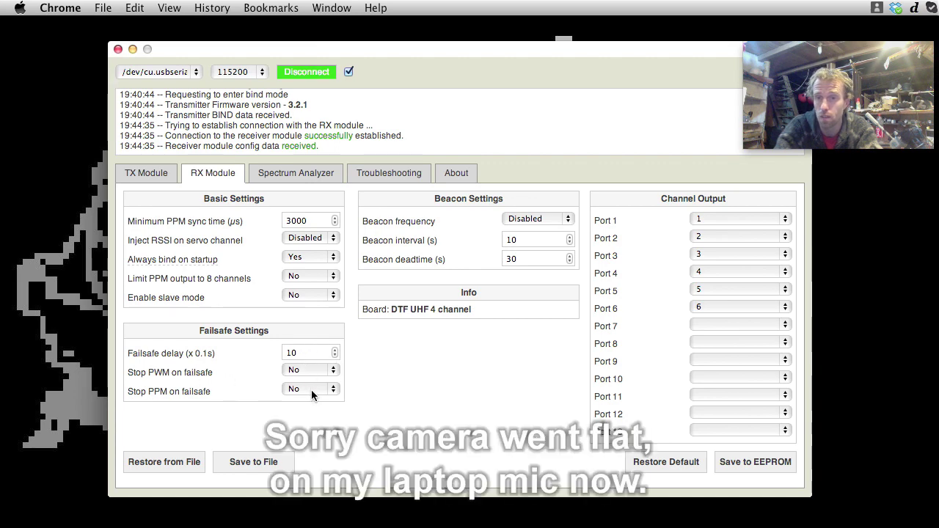
{"action": "left_click", "coordinate": [543, 220]}
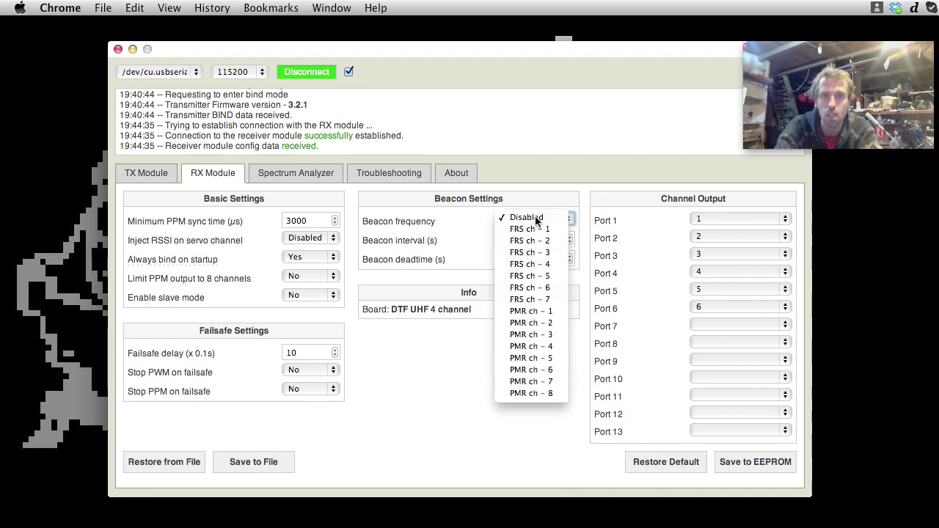
- Keep the beacon frequency Disabled and save the receiver configuration to EEPROM
{"action": "left_click", "coordinate": [535, 216]}
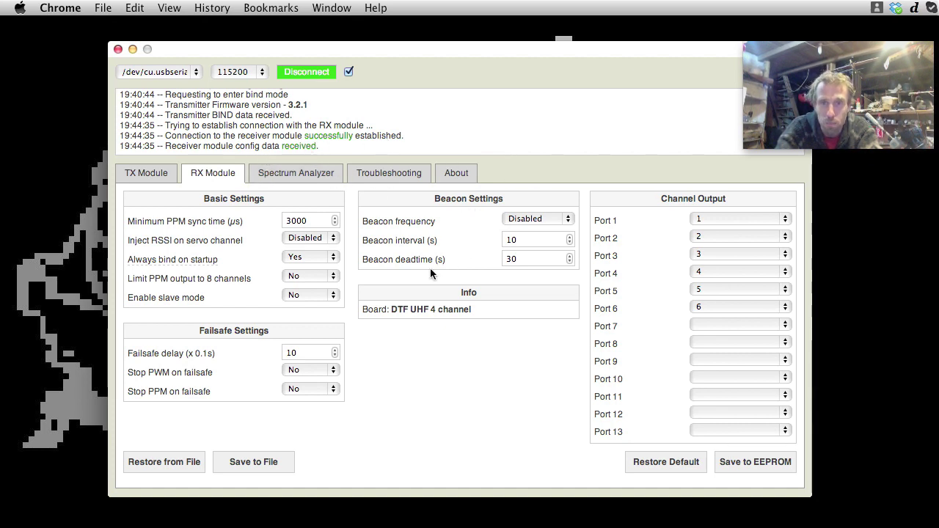
{"action": "left_click", "coordinate": [775, 468]}
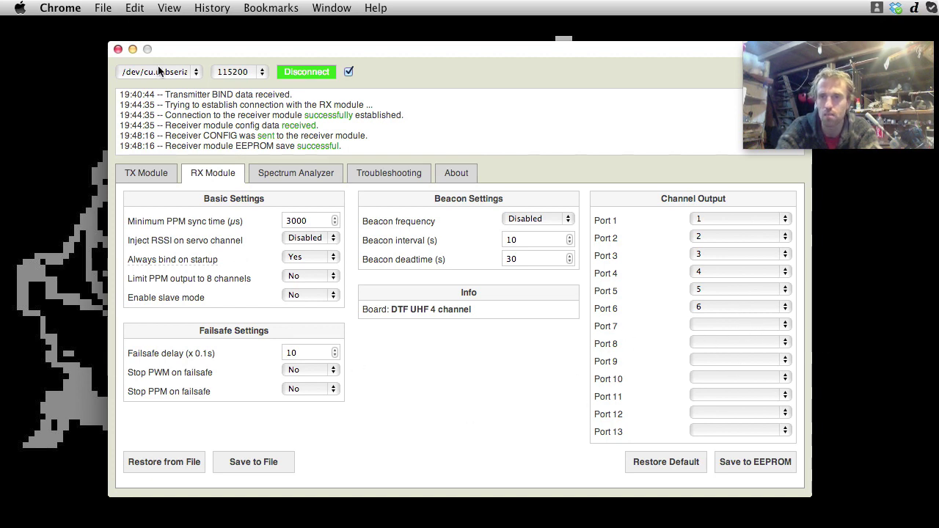
- Bring back the Chrome Web Store's openLRSng - Configurator listing and browse its screenshots
{"action": "left_click_drag", "start_coordinate": [346, 45], "coordinate": [336, 42]}
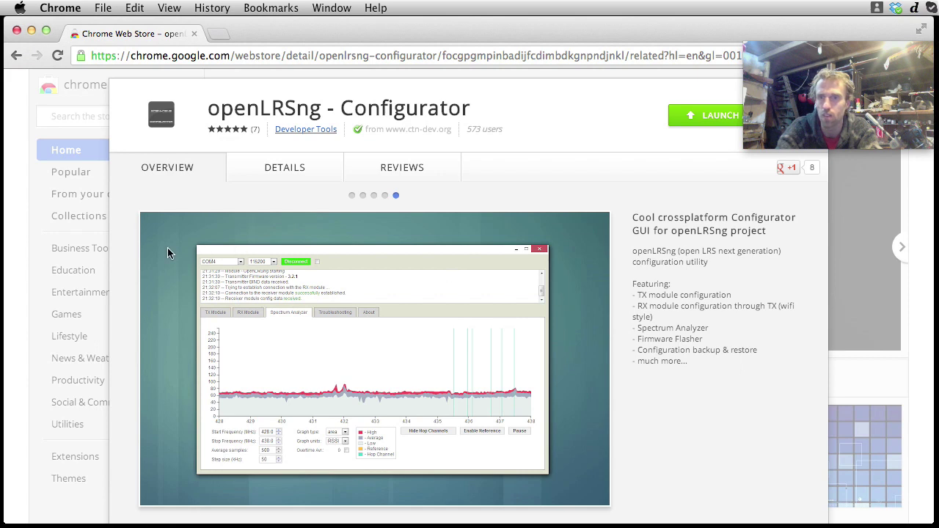
{"action": "left_click", "coordinate": [792, 83]}
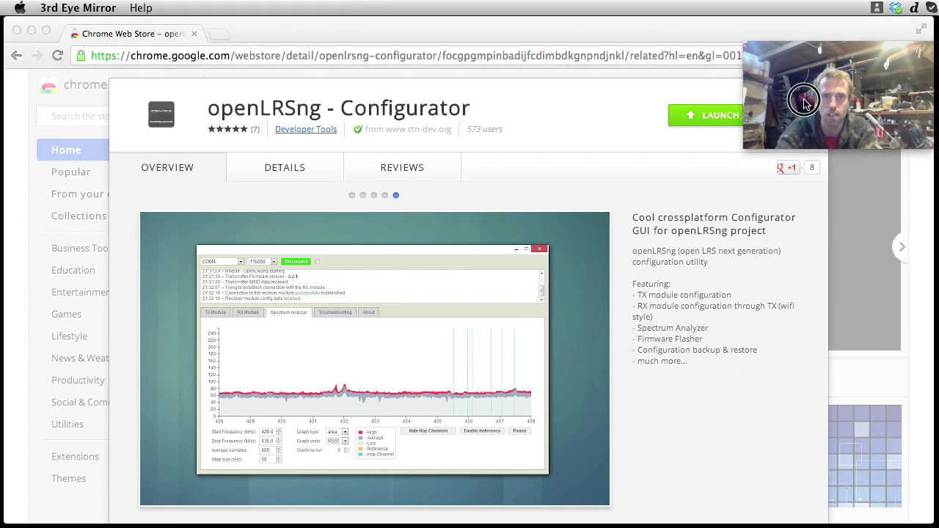
{"action": "left_click_drag", "start_coordinate": [854, 113], "coordinate": [845, 174]}
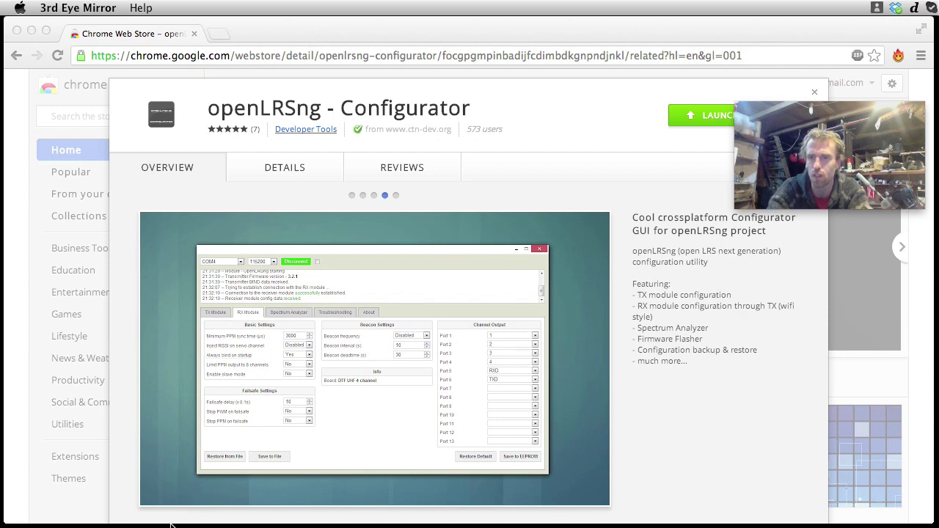
- Close the Configurator store listing and load dtfuhf.com in the browser
{"action": "left_click", "coordinate": [866, 308]}
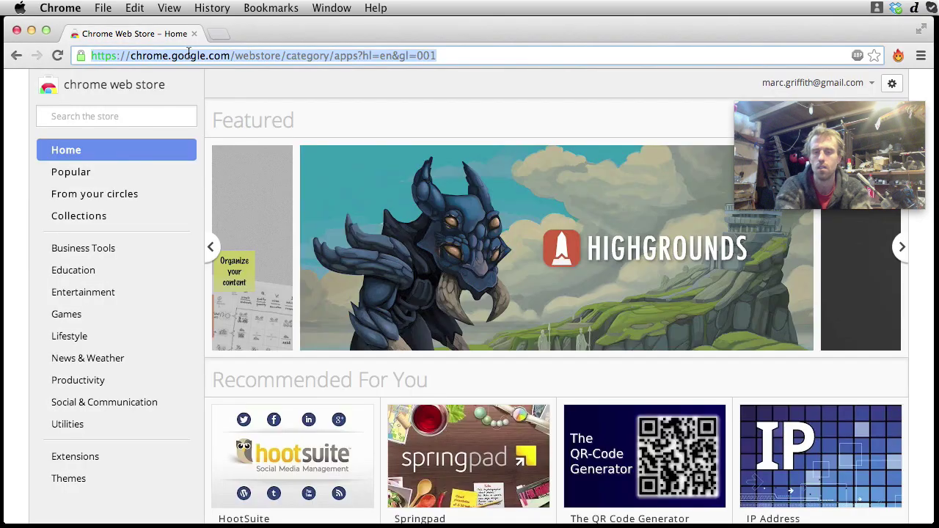
{"action": "key", "text": "super+l"}
{"action": "type", "text": "di"}
{"action": "key", "text": "BackSpace"}
{"action": "key", "text": "BackSpace"}
{"action": "type", "text": "tfuhf.com"}
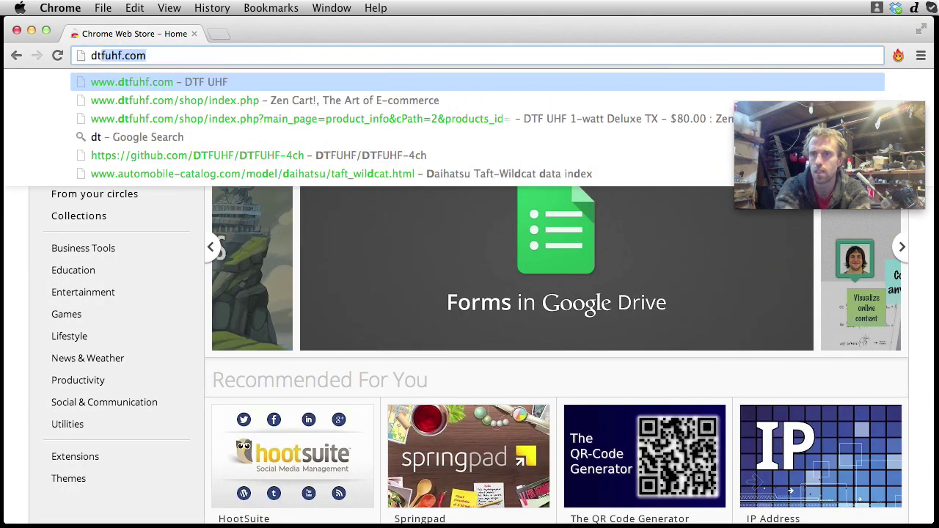
{"action": "key", "text": "Return"}
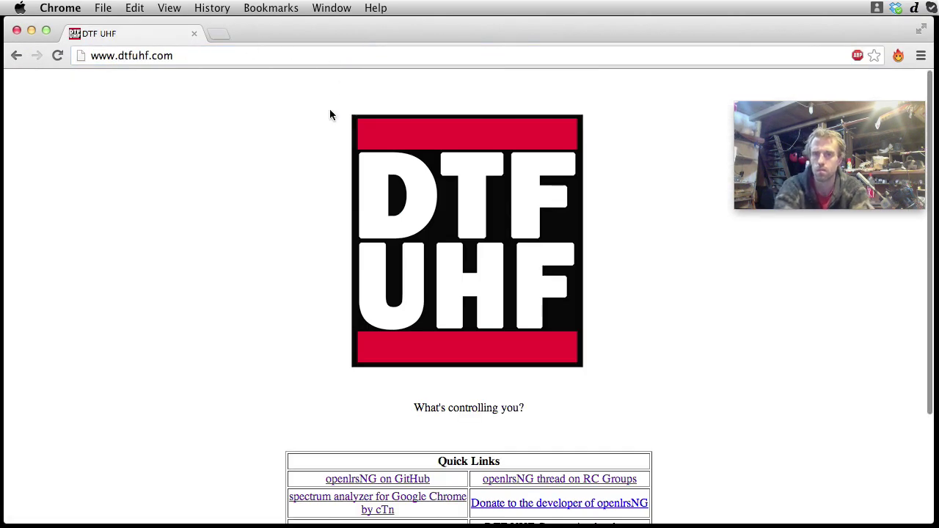
- Browse the DTF UHF home page and its shop, then return and follow the Instruction manual and Wiki link
{"action": "scroll", "coordinate": [314, 254], "scroll_direction": "down", "scroll_amount": 3}
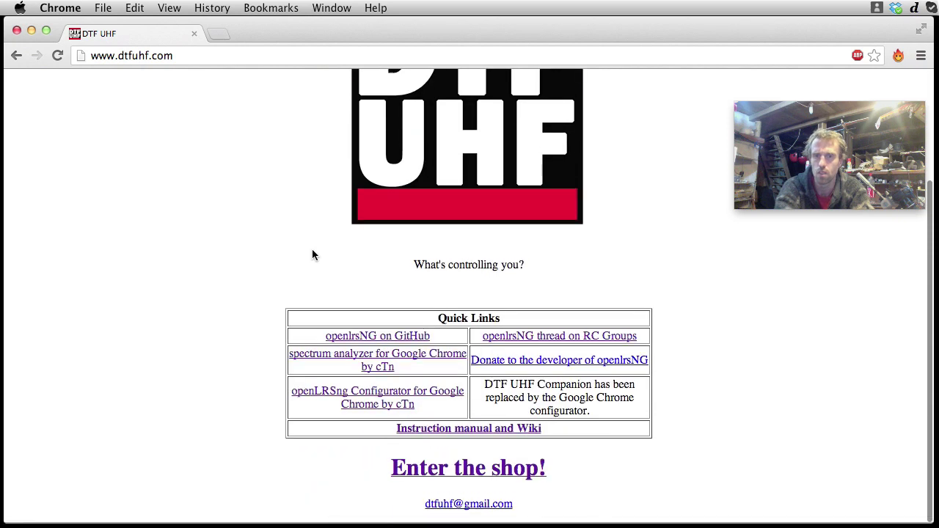
{"action": "scroll", "coordinate": [313, 254], "scroll_direction": "up", "scroll_amount": 3}
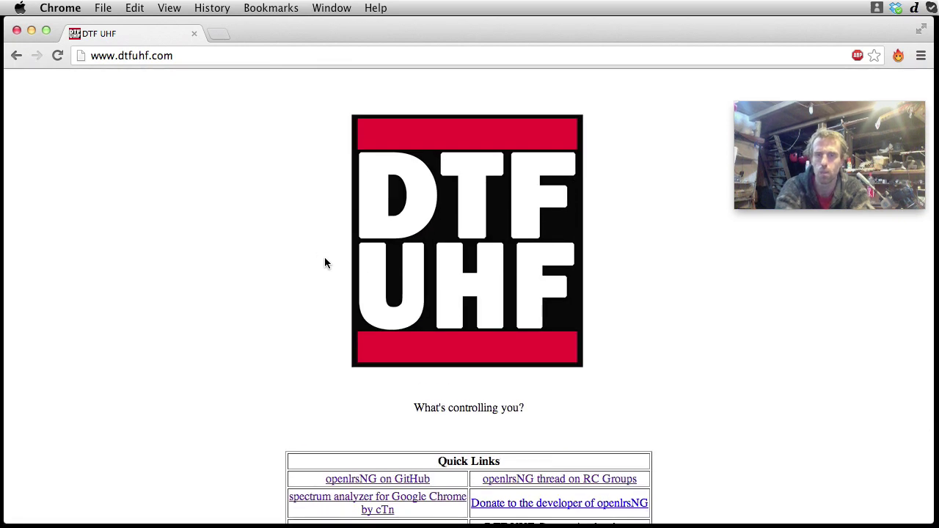
{"action": "scroll", "coordinate": [233, 326], "scroll_direction": "down", "scroll_amount": 3}
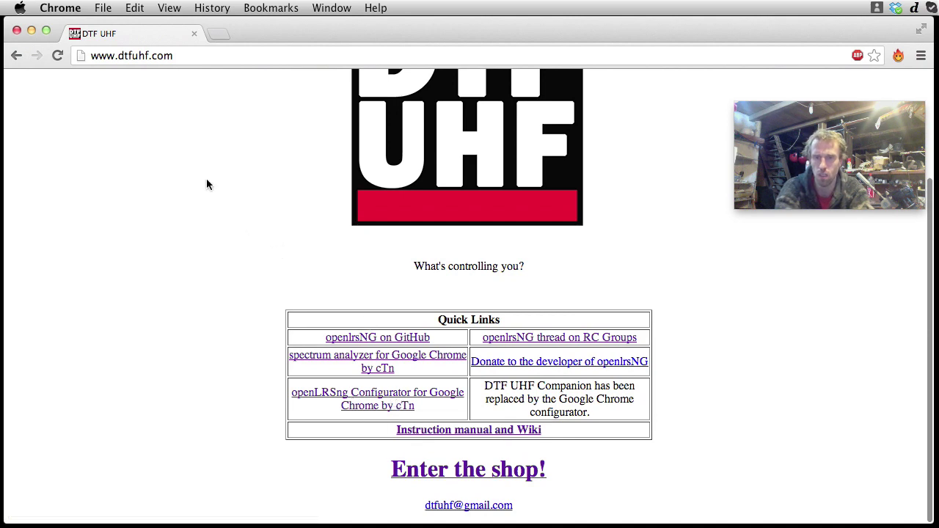
{"action": "scroll", "coordinate": [206, 184], "scroll_direction": "up", "scroll_amount": 4}
{"action": "scroll", "coordinate": [264, 205], "scroll_direction": "down", "scroll_amount": 4}
{"action": "scroll", "coordinate": [266, 207], "scroll_direction": "up", "scroll_amount": 5}
{"action": "scroll", "coordinate": [266, 206], "scroll_direction": "down", "scroll_amount": 4}
{"action": "scroll", "coordinate": [267, 206], "scroll_direction": "up", "scroll_amount": 5}
{"action": "scroll", "coordinate": [267, 206], "scroll_direction": "down", "scroll_amount": 4}
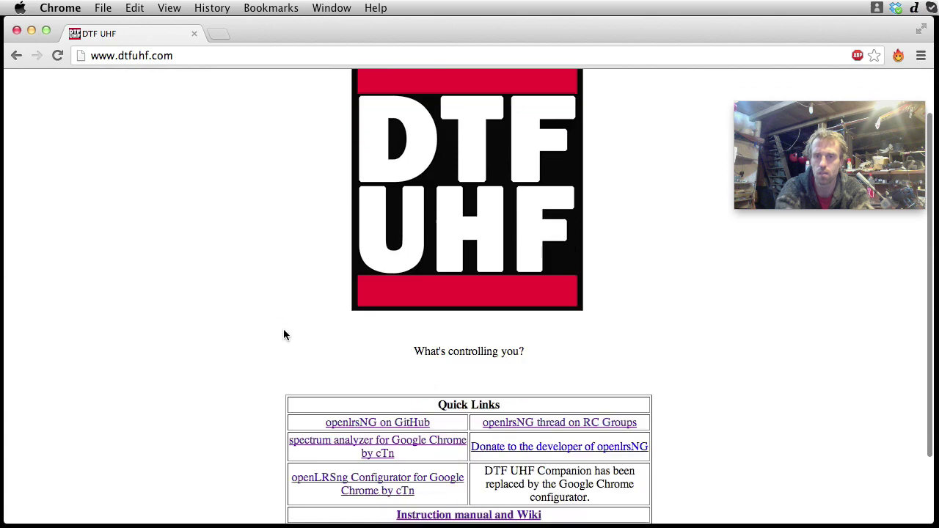
{"action": "scroll", "coordinate": [285, 334], "scroll_direction": "down", "scroll_amount": 1}
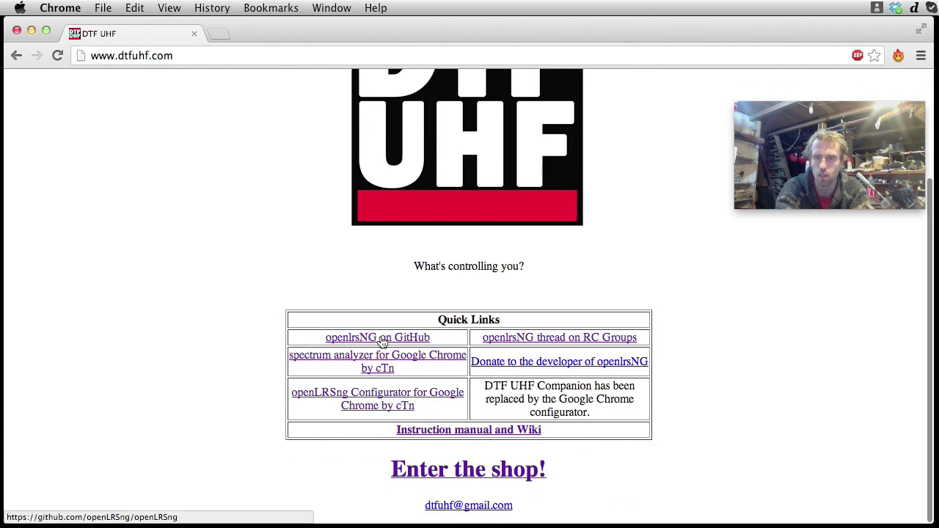
{"action": "left_click", "coordinate": [546, 479]}
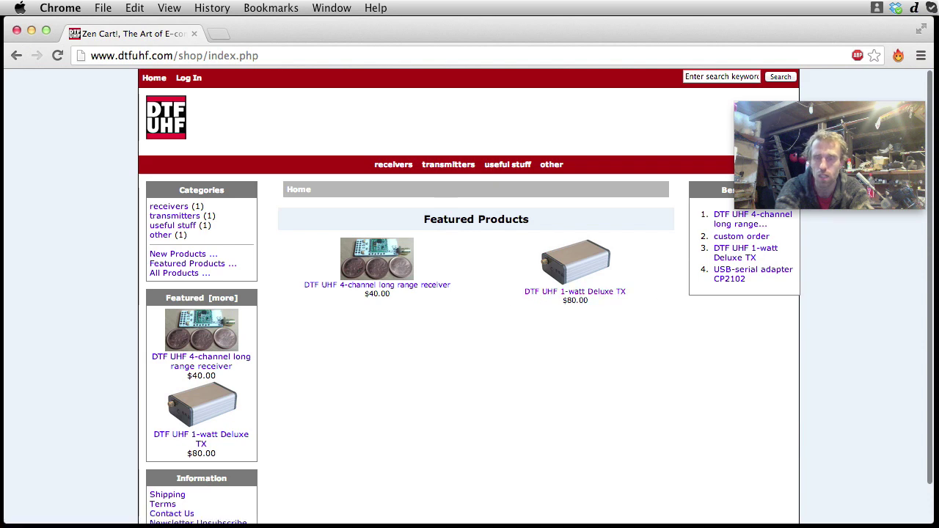
{"action": "left_click", "coordinate": [16, 56]}
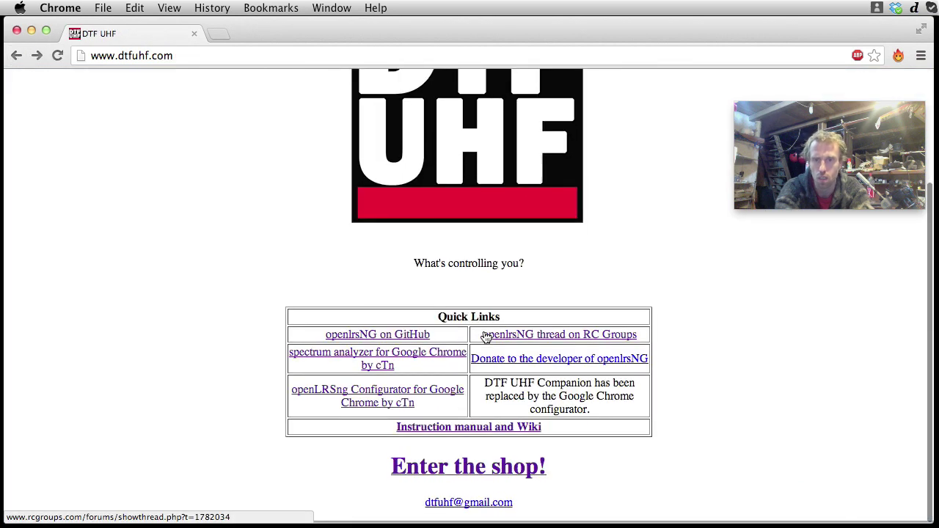
{"action": "left_click", "coordinate": [471, 434]}
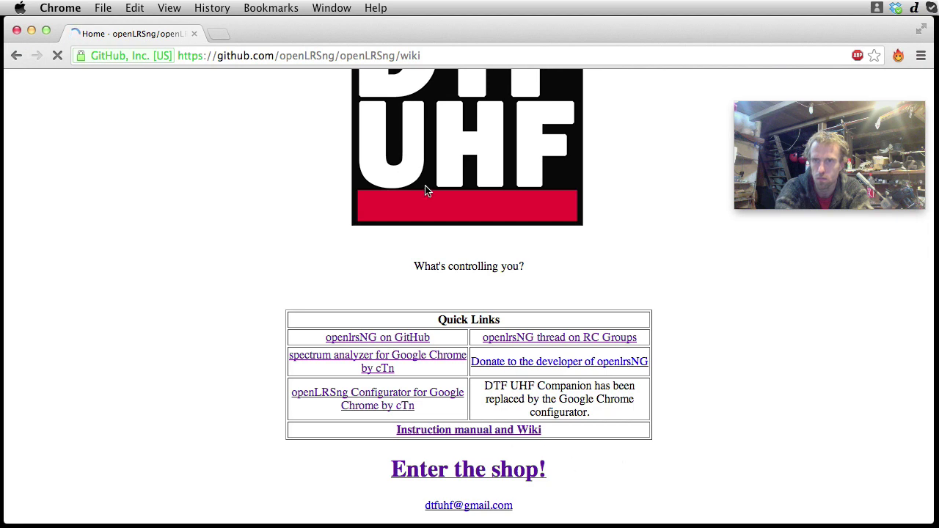
- Open the wiki's General Hardware Information page and review the DTF UHF 4-channel pinout diagram
{"action": "scroll", "coordinate": [444, 323], "scroll_direction": "down", "scroll_amount": 5}
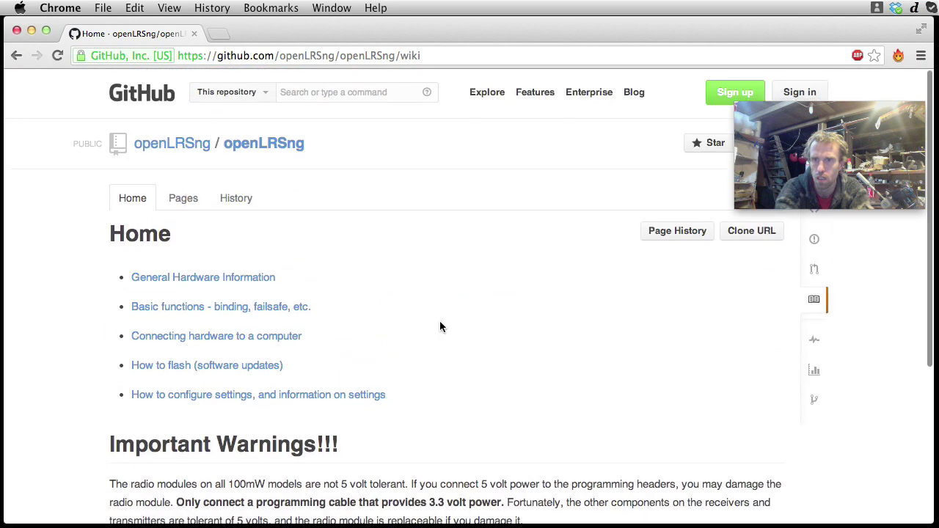
{"action": "left_click", "coordinate": [216, 278]}
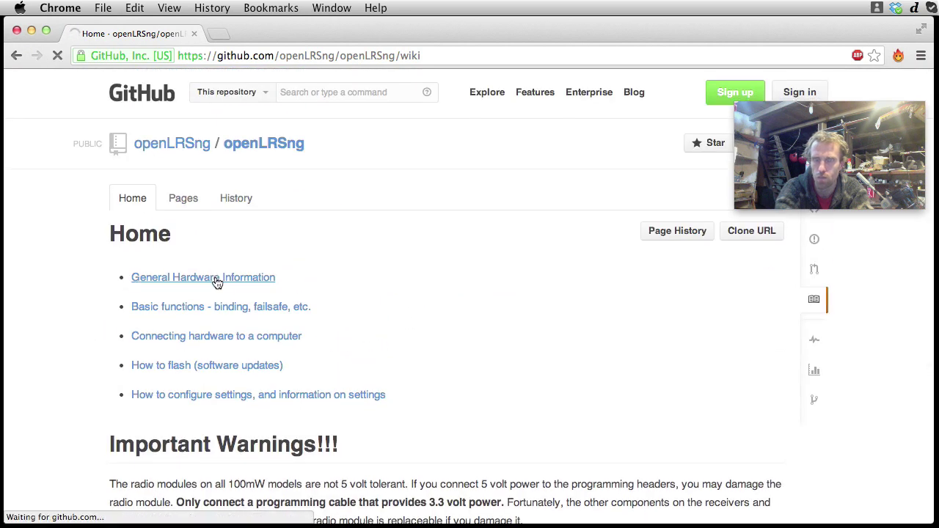
{"action": "scroll", "coordinate": [441, 286], "scroll_direction": "down", "scroll_amount": 5}
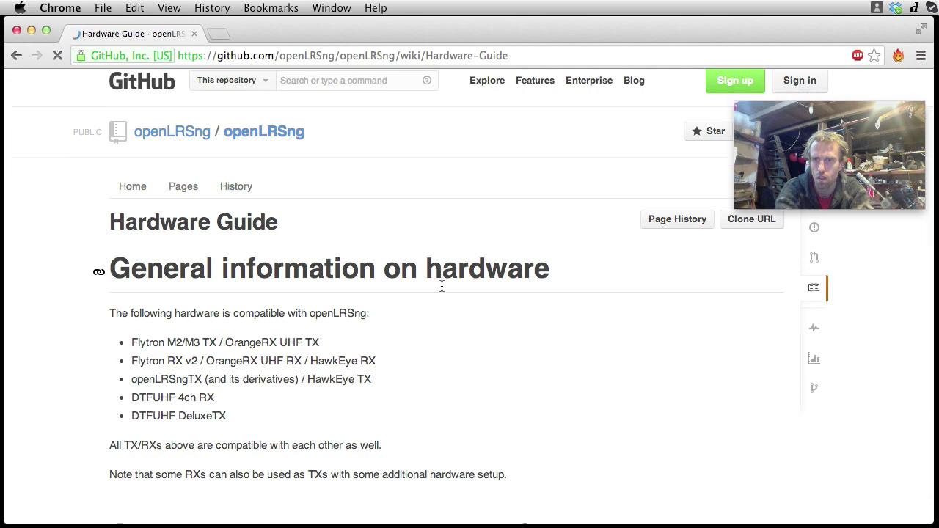
{"action": "scroll", "coordinate": [441, 291], "scroll_direction": "down", "scroll_amount": 10}
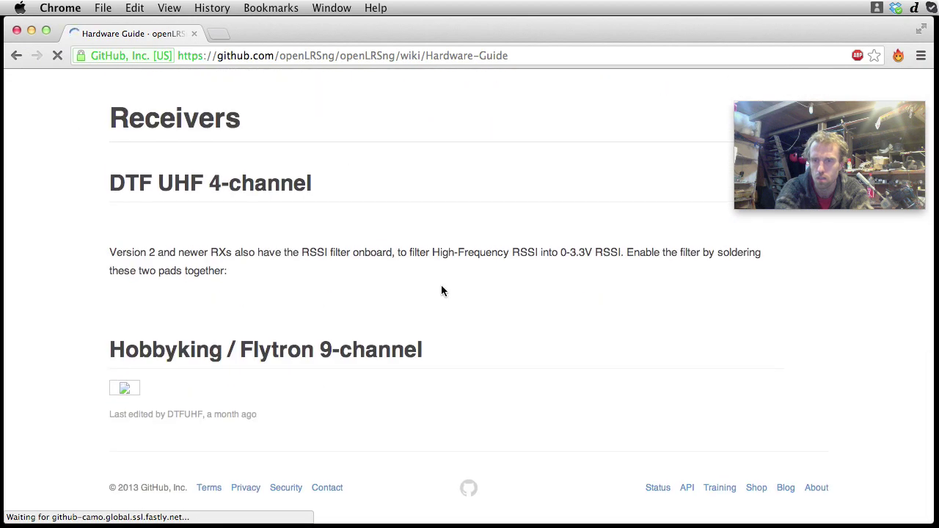
{"action": "scroll", "coordinate": [317, 442], "scroll_direction": "up", "scroll_amount": 15}
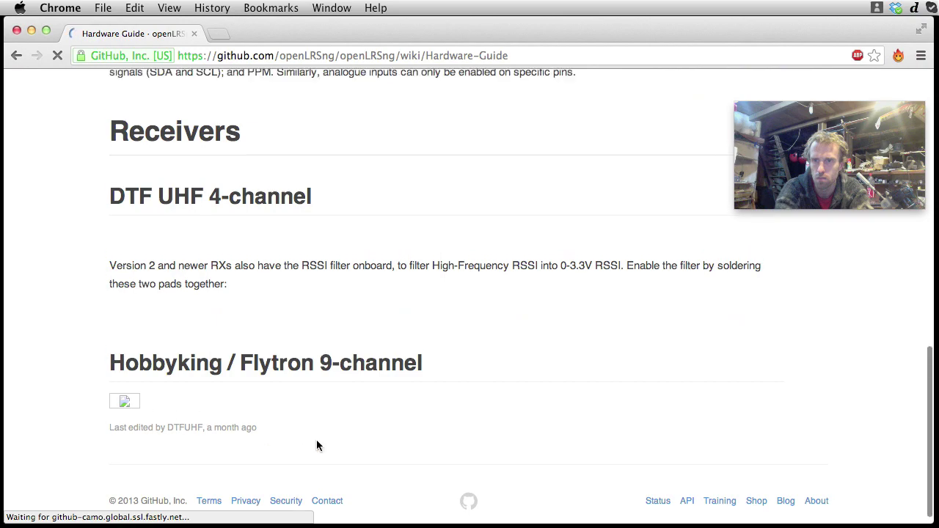
{"action": "scroll", "coordinate": [317, 445], "scroll_direction": "down", "scroll_amount": 15}
{"action": "scroll", "coordinate": [317, 446], "scroll_direction": "down", "scroll_amount": 8}
{"action": "scroll", "coordinate": [317, 445], "scroll_direction": "up", "scroll_amount": 4}
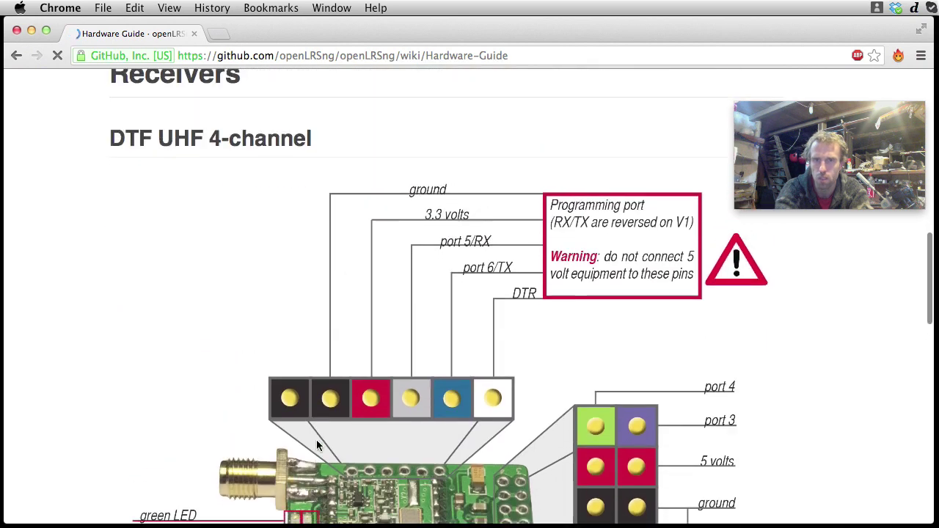
{"action": "scroll", "coordinate": [316, 445], "scroll_direction": "down", "scroll_amount": 2}
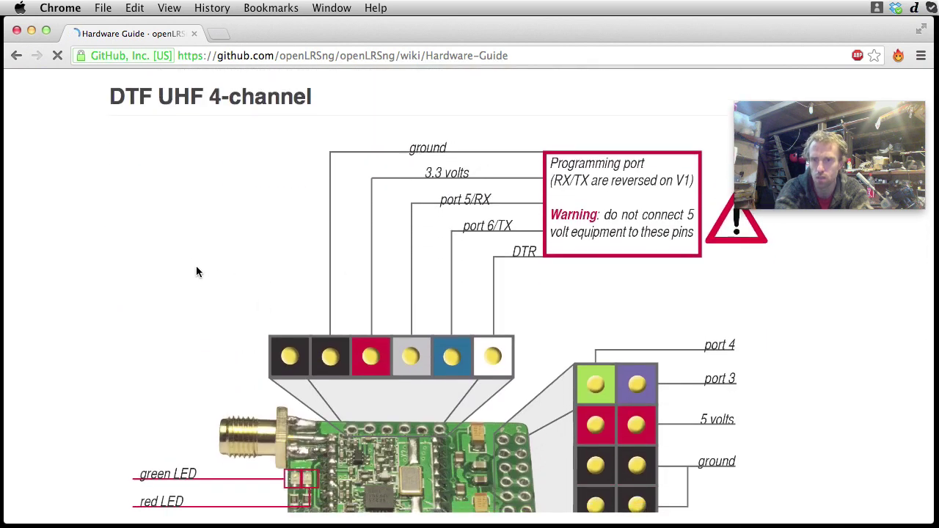
{"action": "scroll", "coordinate": [196, 271], "scroll_direction": "down", "scroll_amount": 3}
{"action": "scroll", "coordinate": [196, 271], "scroll_direction": "up", "scroll_amount": 1}
{"action": "scroll", "coordinate": [196, 272], "scroll_direction": "down", "scroll_amount": 1}
{"action": "scroll", "coordinate": [198, 270], "scroll_direction": "up", "scroll_amount": 2}
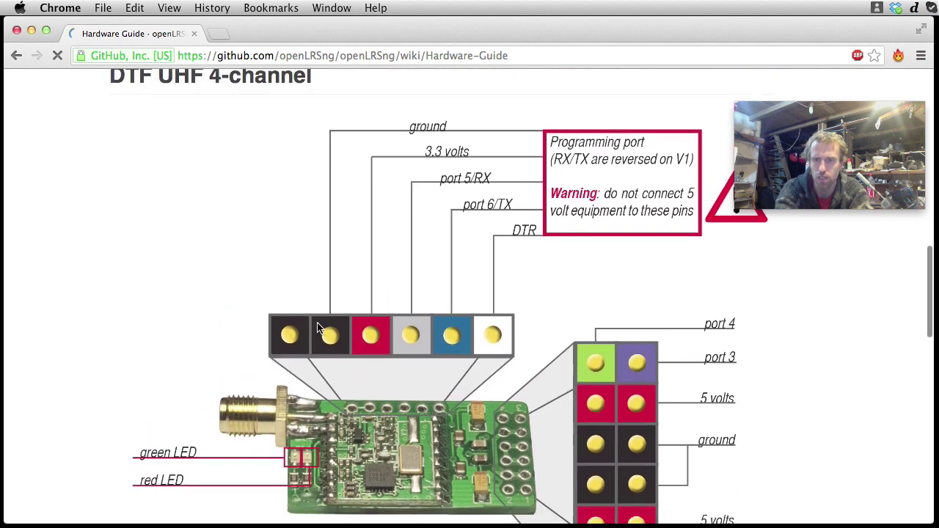
{"action": "scroll", "coordinate": [251, 314], "scroll_direction": "down", "scroll_amount": 5}
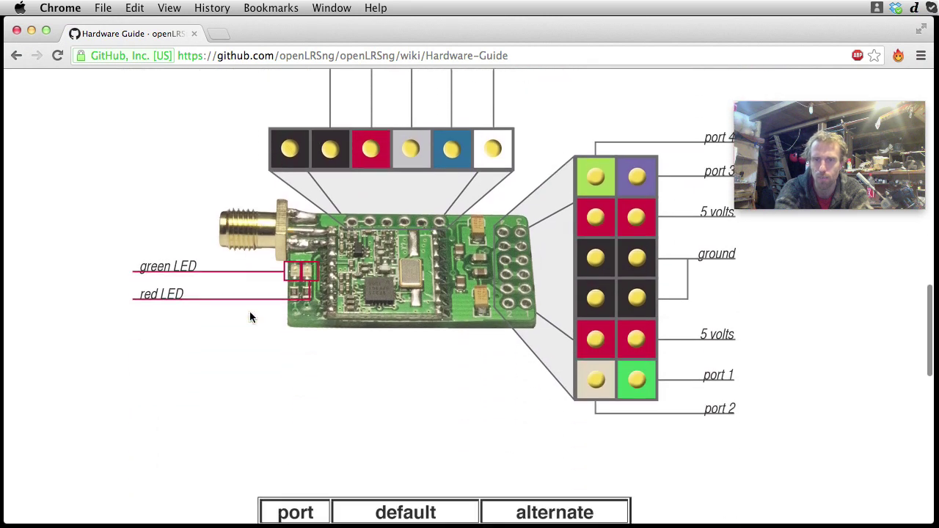
{"action": "scroll", "coordinate": [250, 316], "scroll_direction": "down", "scroll_amount": 13}
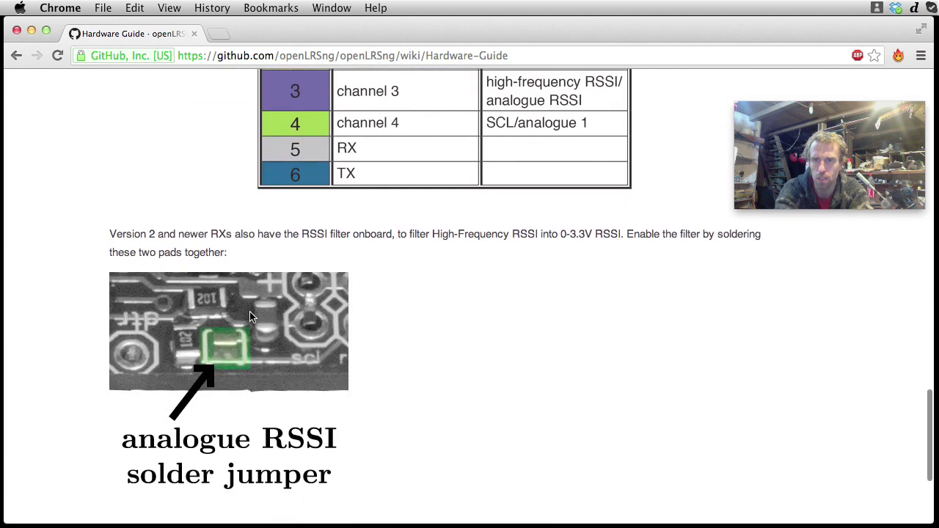
{"action": "scroll", "coordinate": [249, 314], "scroll_direction": "down", "scroll_amount": 2}
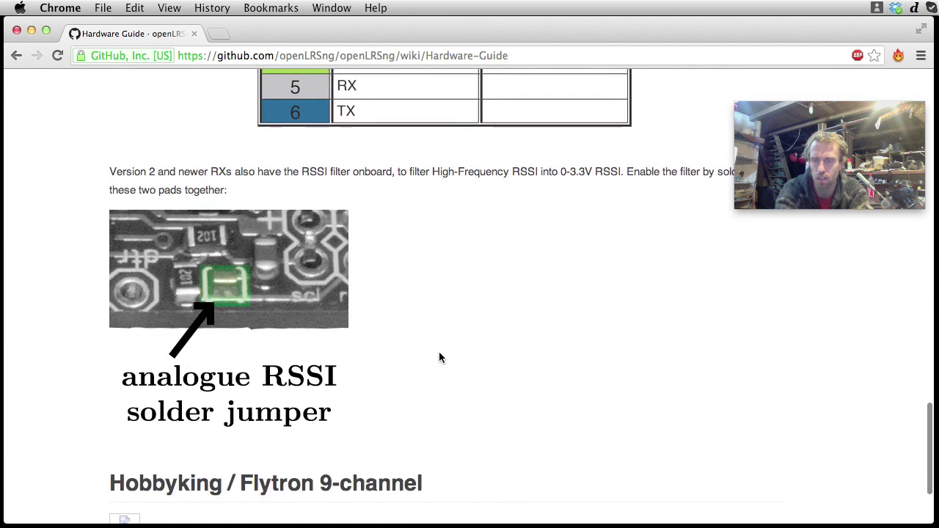
{"action": "scroll", "coordinate": [438, 357], "scroll_direction": "down", "scroll_amount": 4}
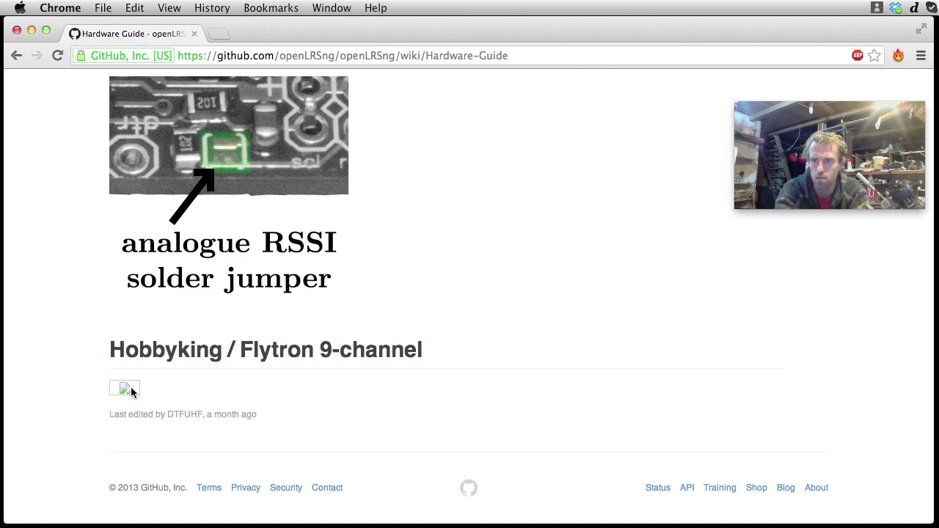
{"action": "scroll", "coordinate": [451, 326], "scroll_direction": "up", "scroll_amount": 15}
{"action": "scroll", "coordinate": [451, 326], "scroll_direction": "down", "scroll_amount": 6}
{"action": "scroll", "coordinate": [453, 331], "scroll_direction": "up", "scroll_amount": 10}
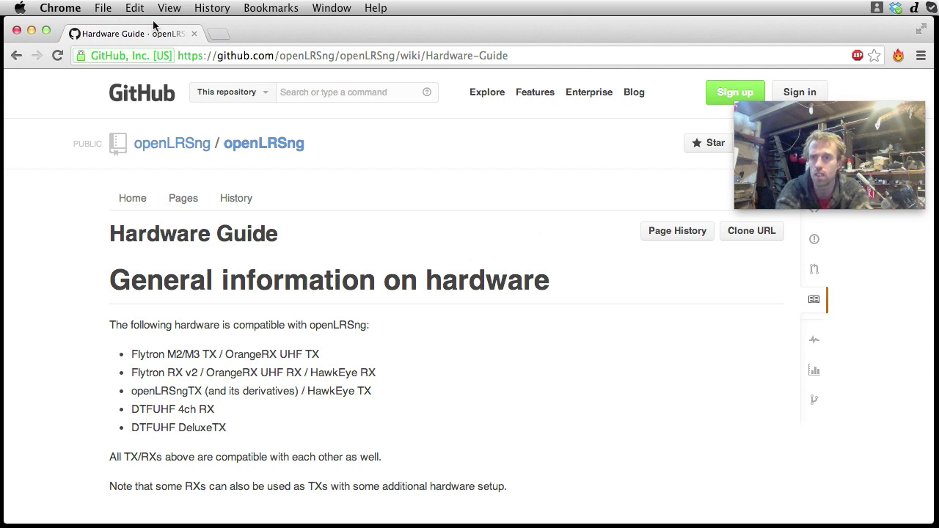
{"action": "left_click", "coordinate": [17, 56]}
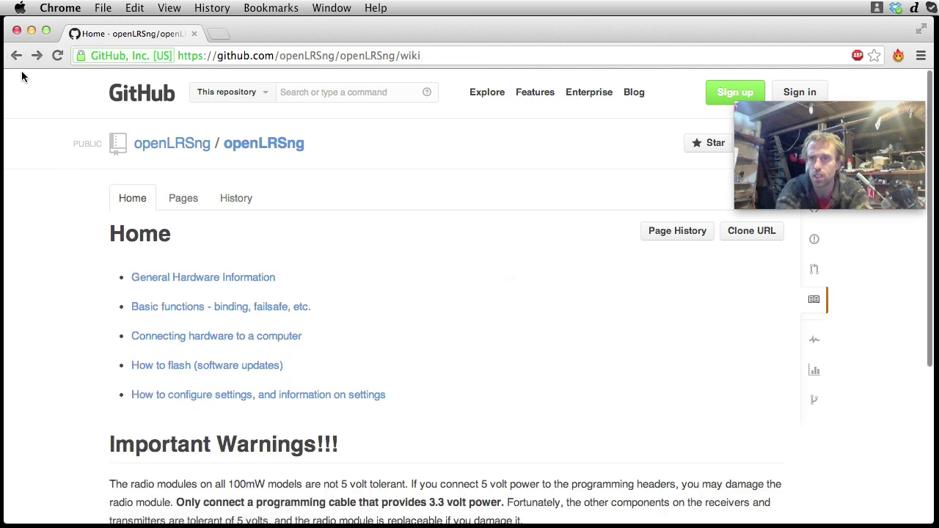
{"action": "left_click", "coordinate": [17, 56]}
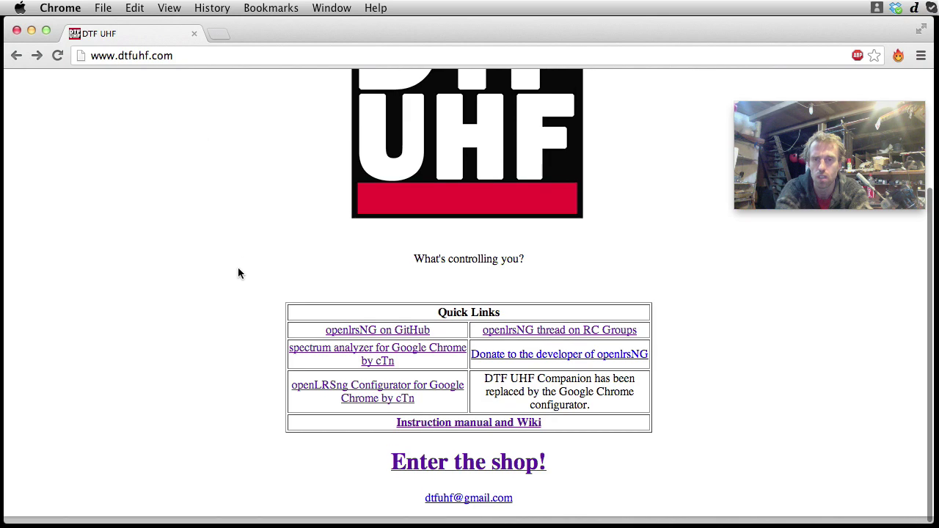
{"action": "scroll", "coordinate": [670, 304], "scroll_direction": "down", "scroll_amount": 4}
{"action": "scroll", "coordinate": [670, 304], "scroll_direction": "up", "scroll_amount": 4}
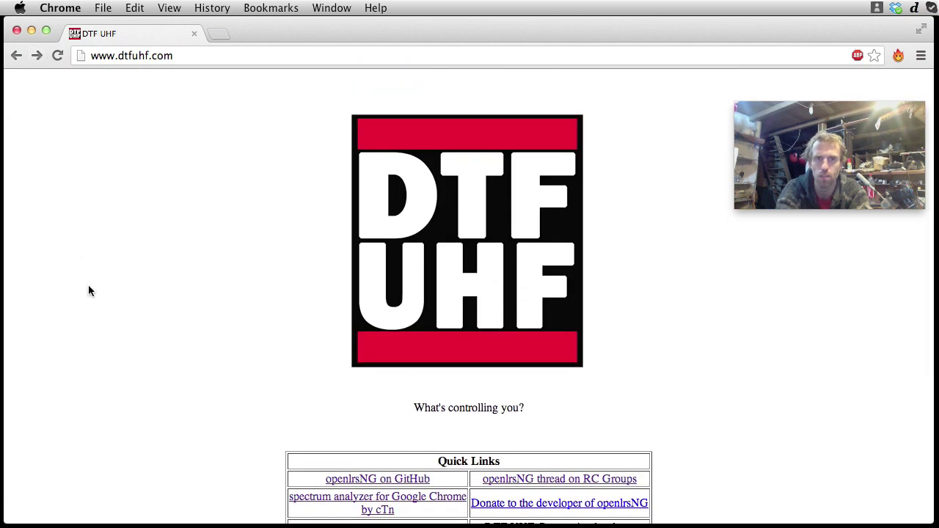